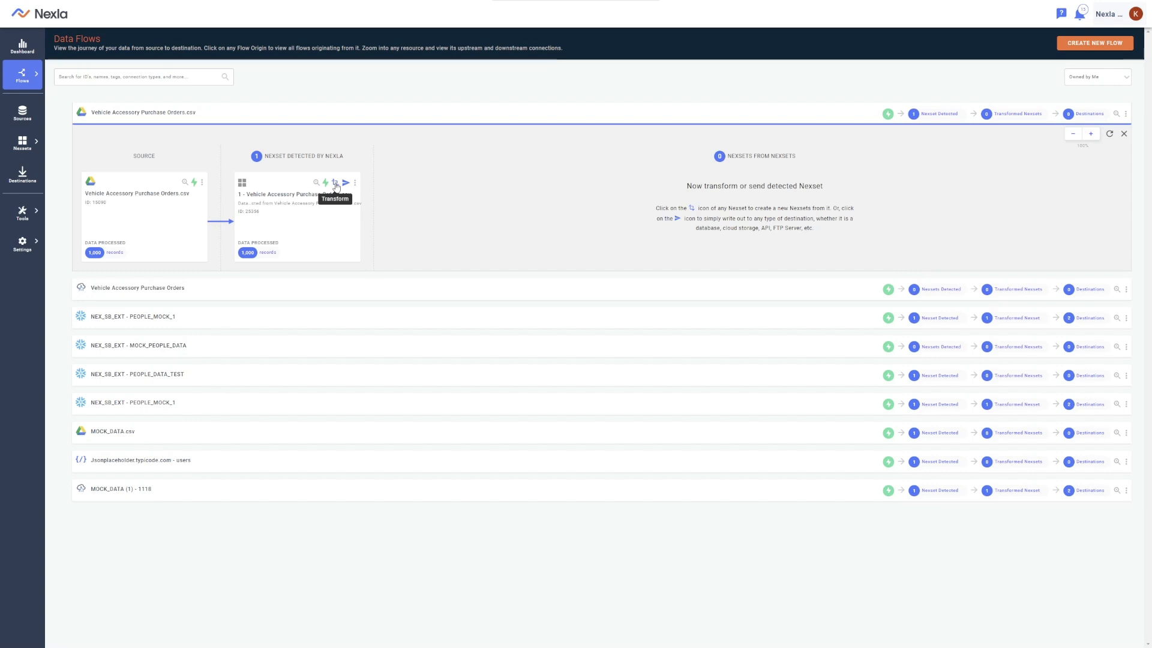
Start a transform on the Nexset detected from Vehicle Accessory Purchase Orders.csv and widen the input and output panes.
click(336, 184)
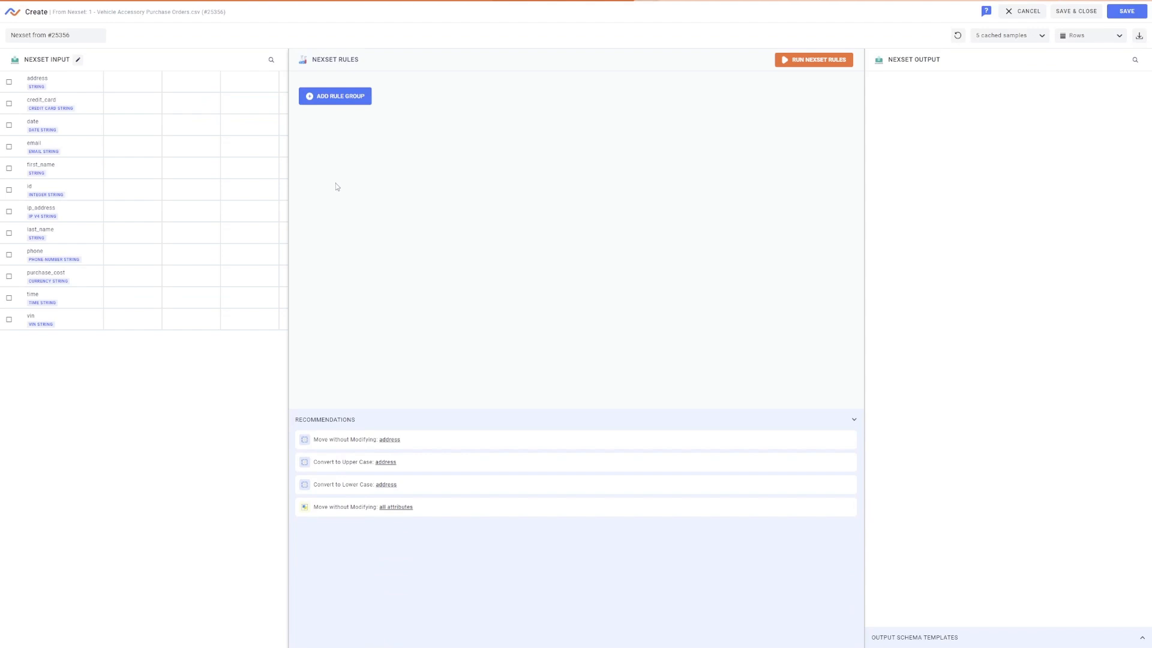
drag(291, 206, 456, 216)
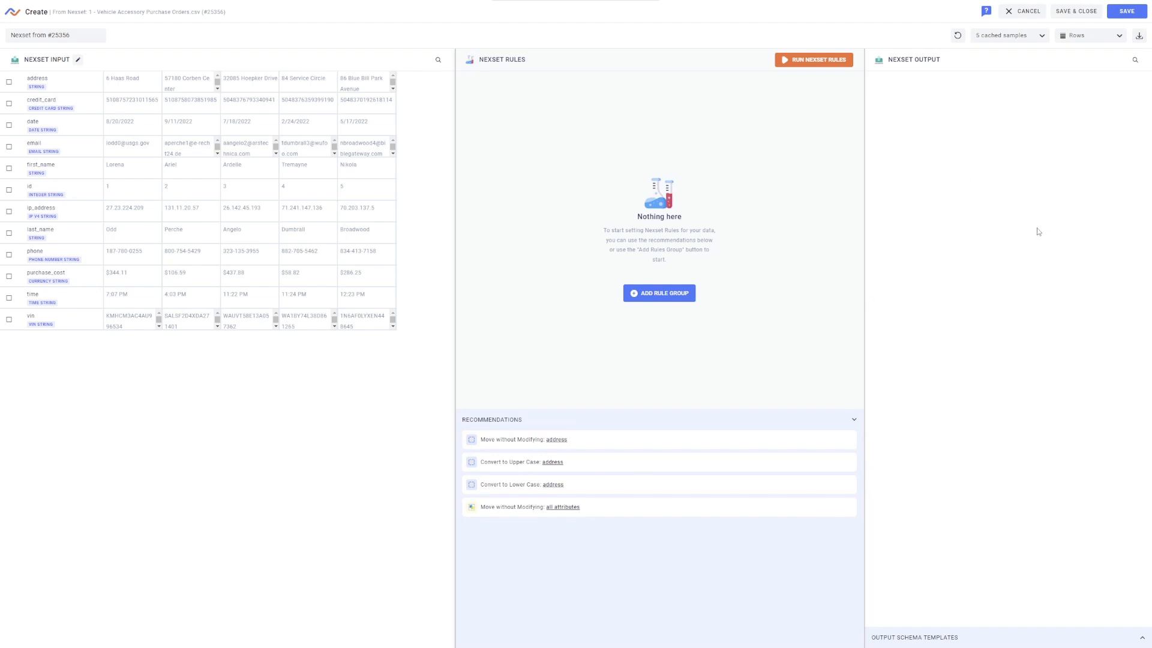
drag(864, 261, 806, 270)
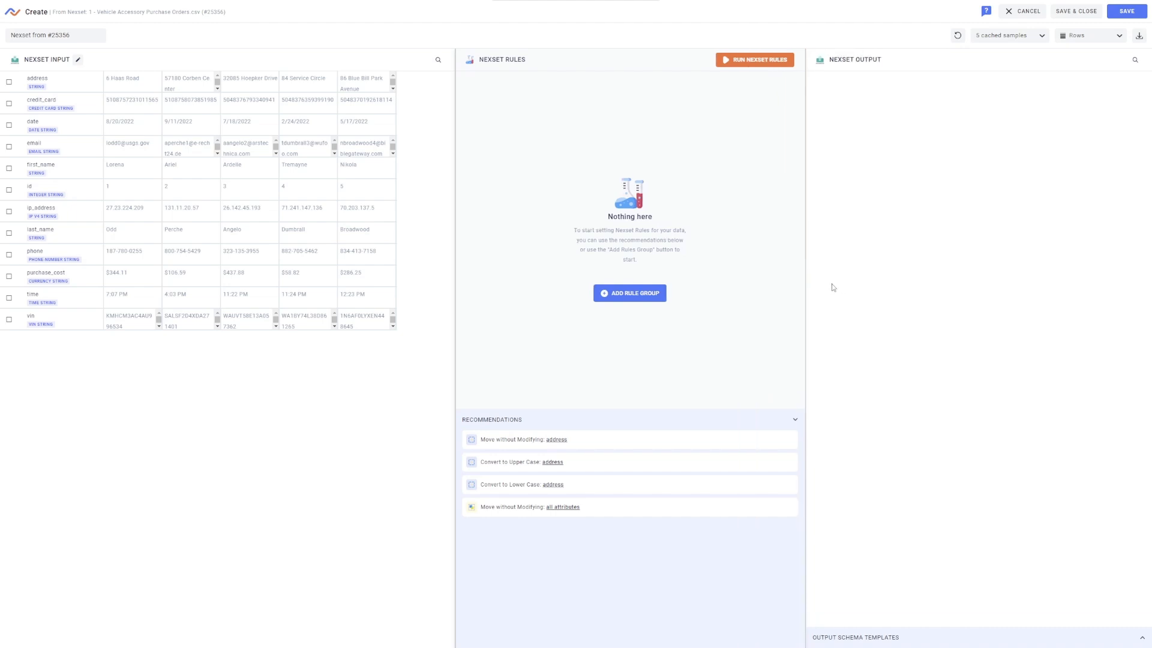
Add a Transform rule group and set its function to Multiply.
click(638, 297)
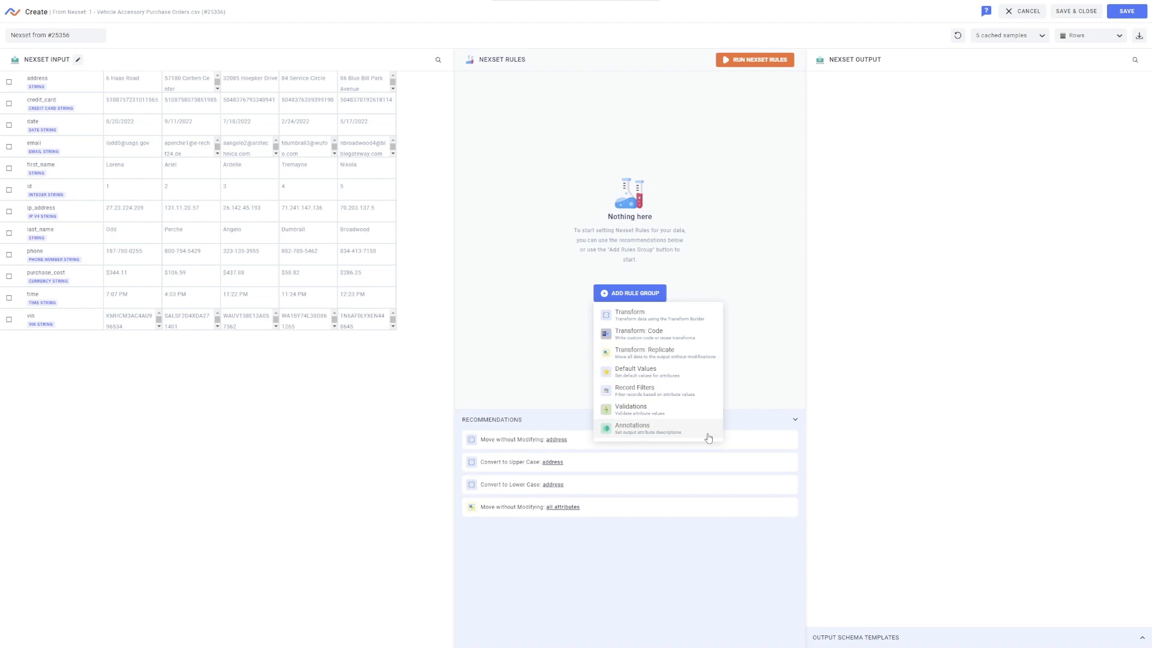
click(700, 316)
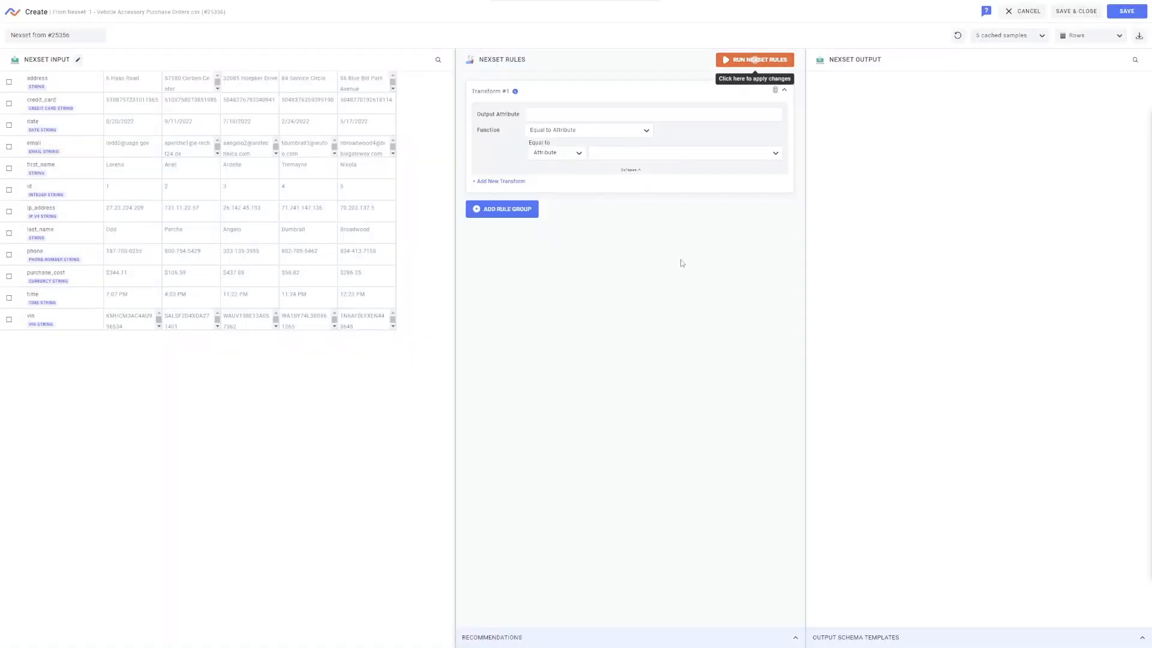
click(647, 131)
scroll(573, 214, down, 3)
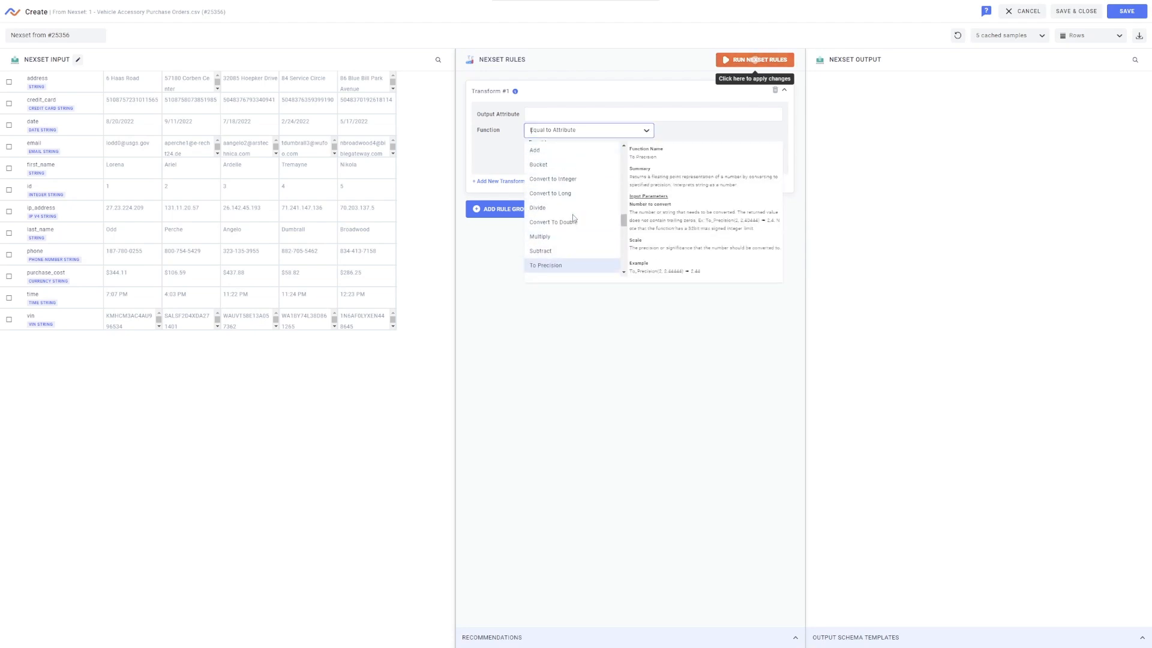
scroll(573, 215, down, 8)
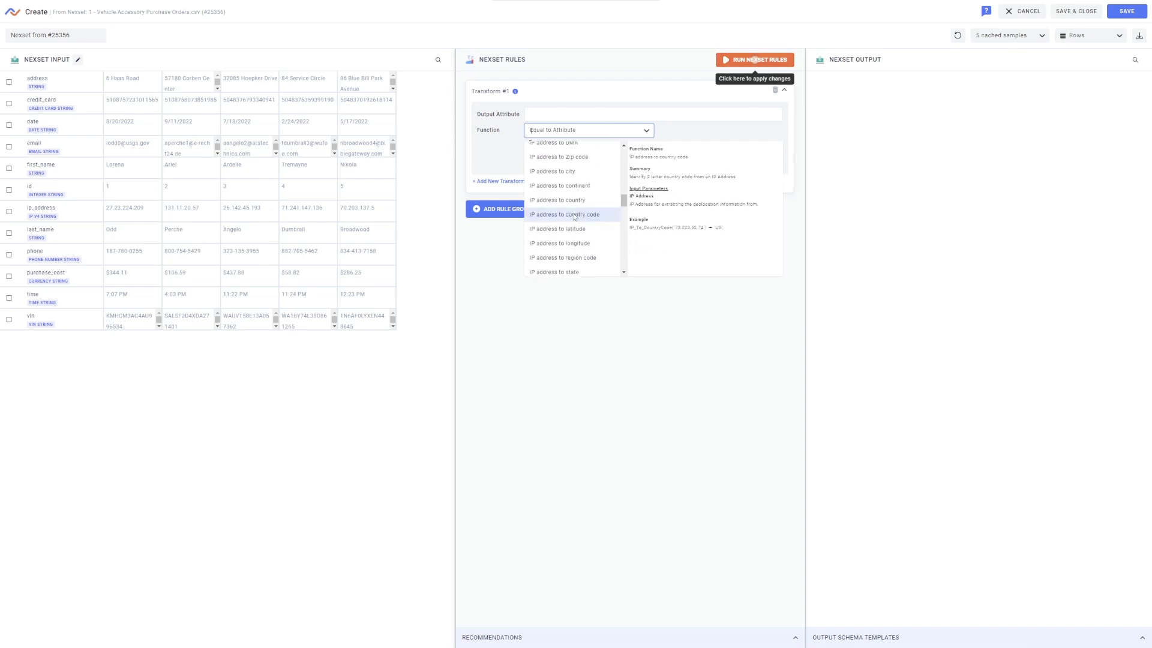
scroll(574, 216, down, 10)
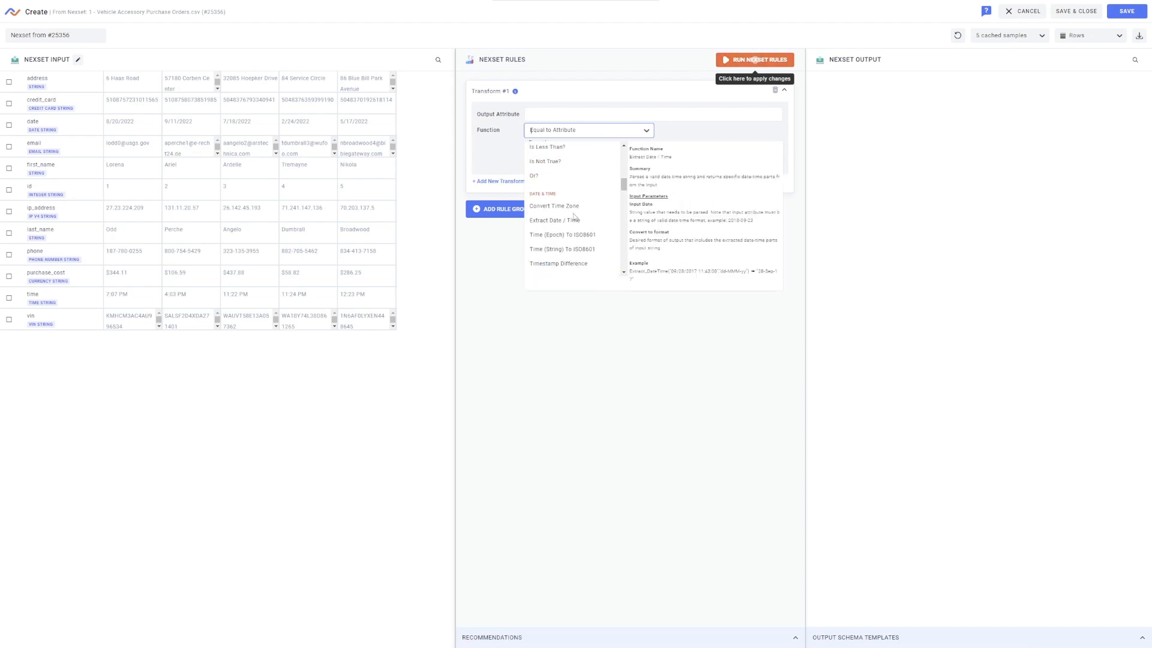
scroll(574, 217, up, 1)
scroll(574, 216, up, 10)
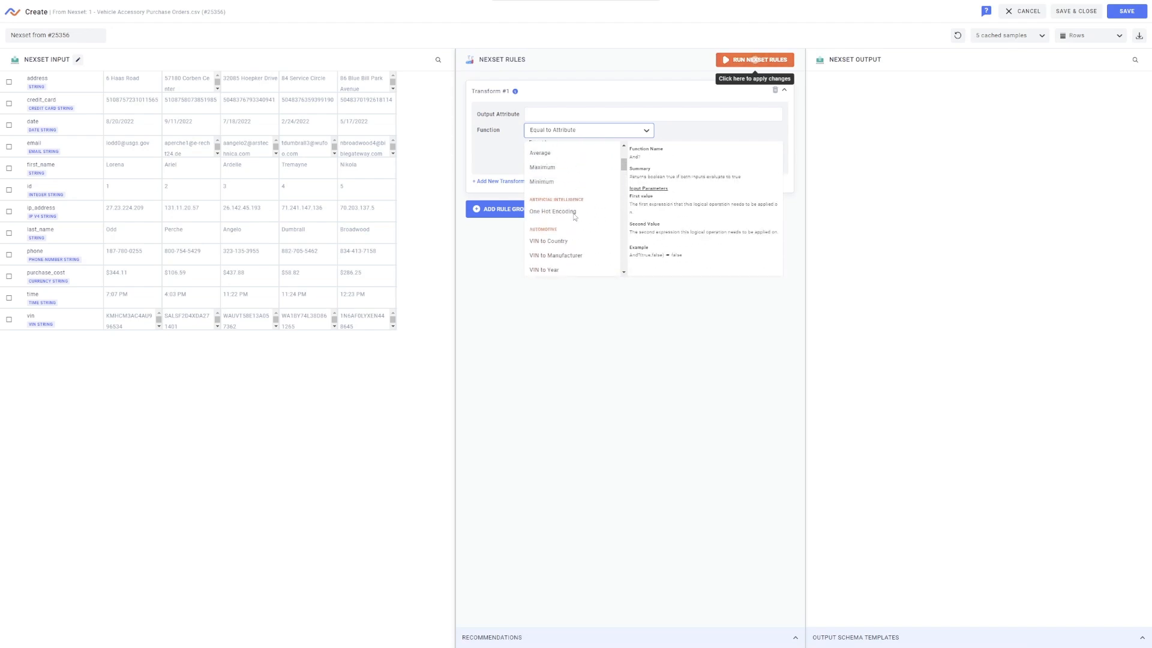
scroll(574, 216, down, 4)
scroll(574, 216, down, 8)
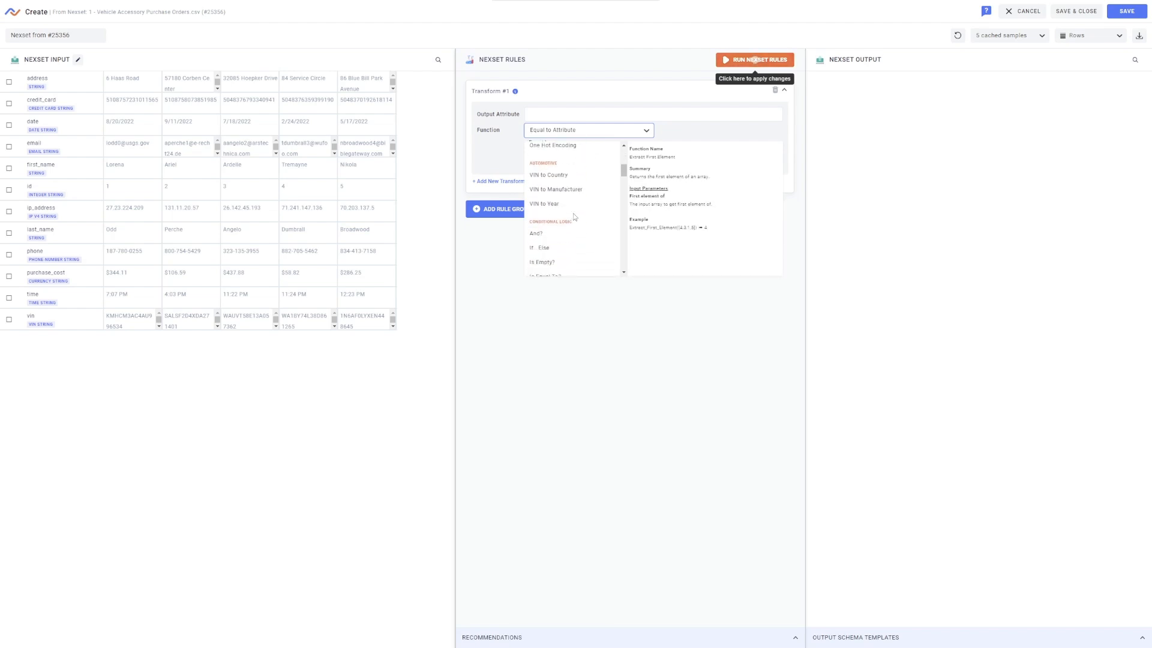
scroll(574, 216, down, 8)
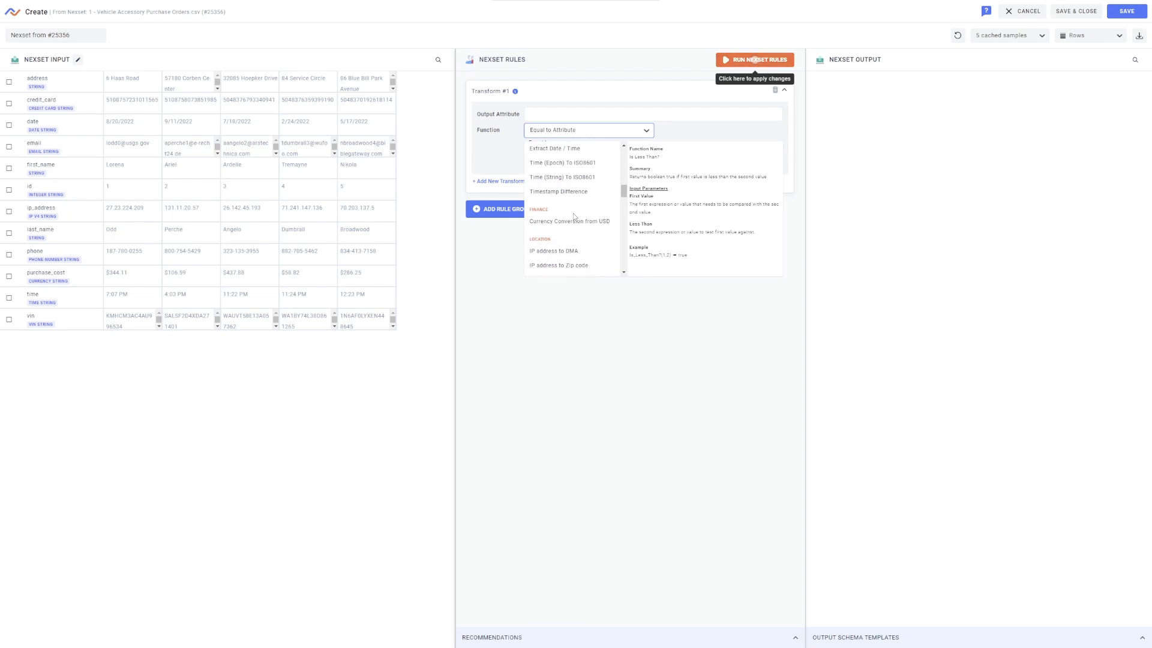
scroll(574, 215, down, 3)
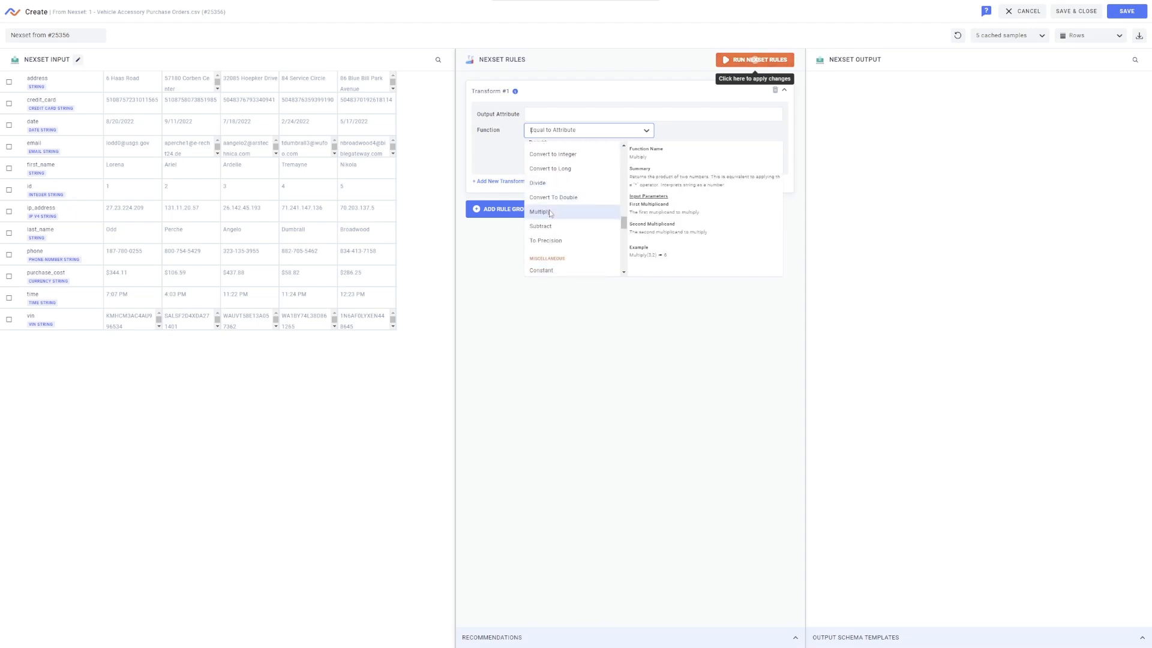
click(550, 213)
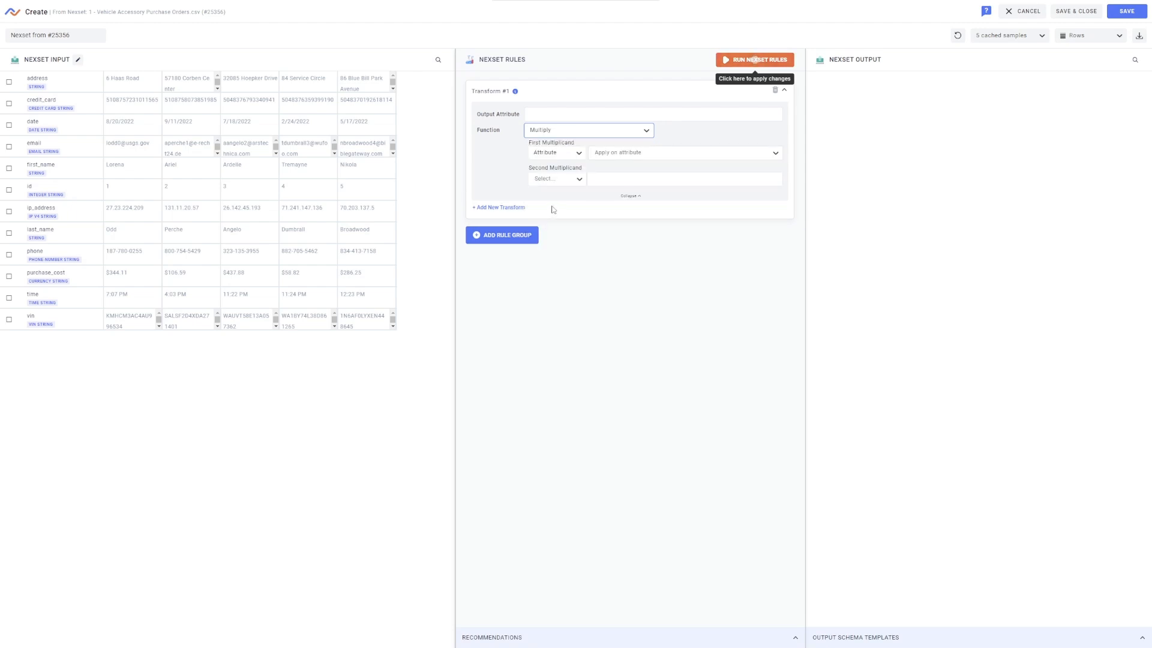
Set the first multiplicand to the id attribute and name the output attribute id_multiply.
click(614, 153)
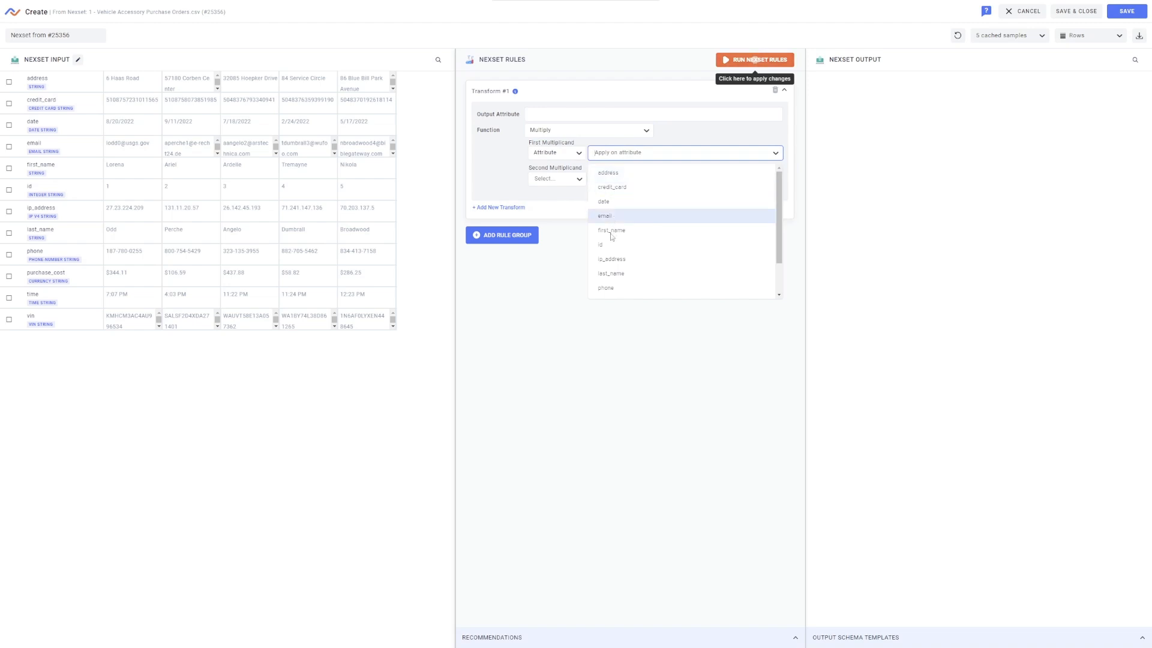
click(607, 245)
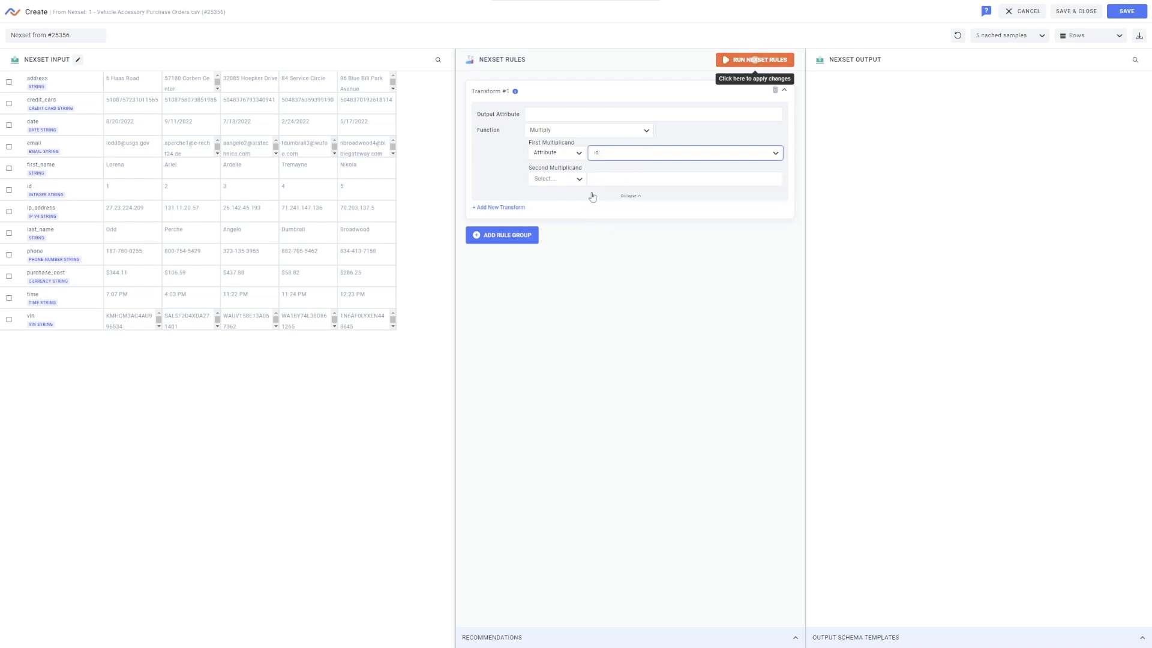
click(543, 114)
text(id_multiply)
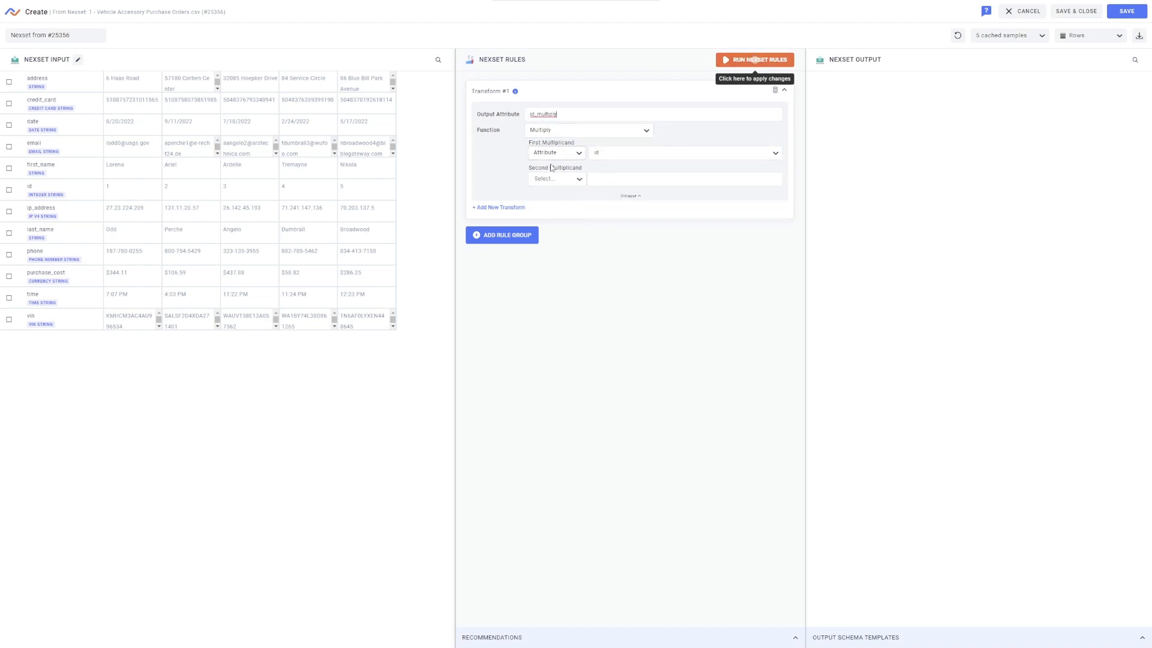
Set the second multiplicand to the number 10 and run the Nexset rules.
click(553, 179)
click(548, 238)
click(615, 182)
text(0)
click(786, 62)
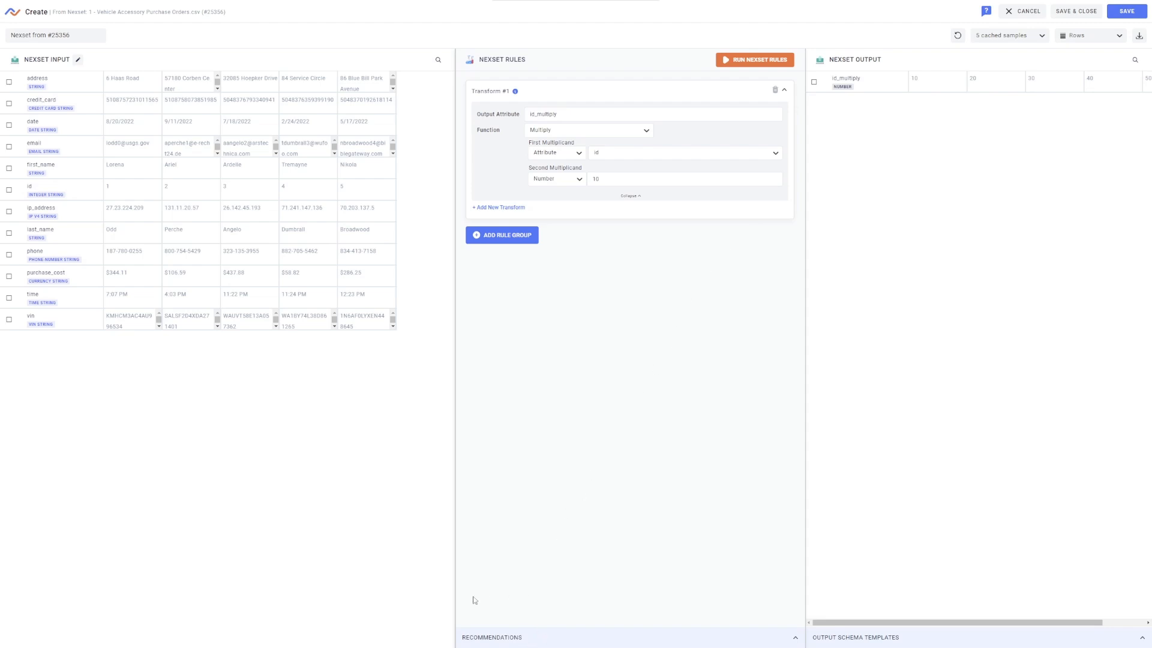
Select the last_name input attribute and apply the recommendation that converts it to upper case.
click(478, 636)
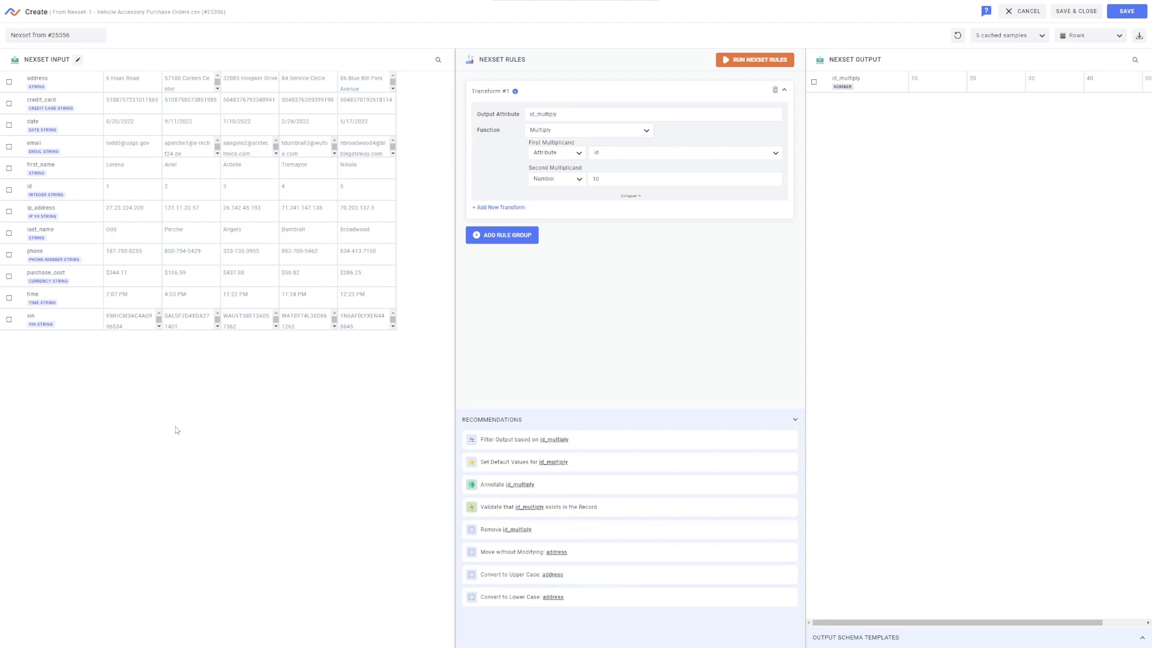
click(9, 232)
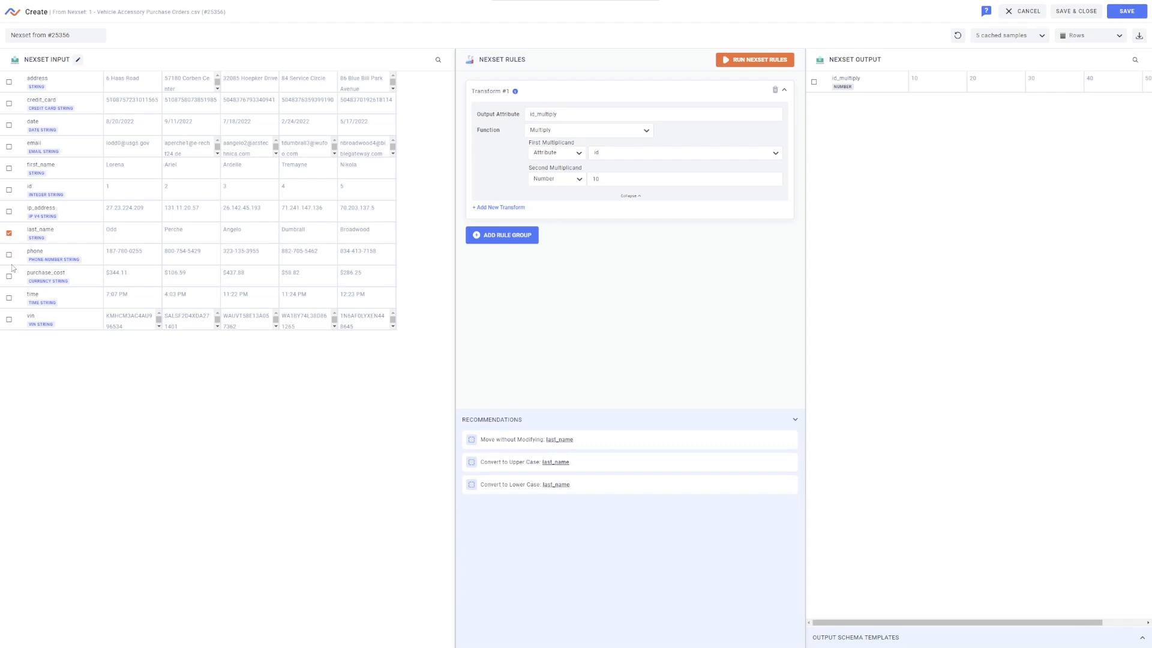
click(9, 255)
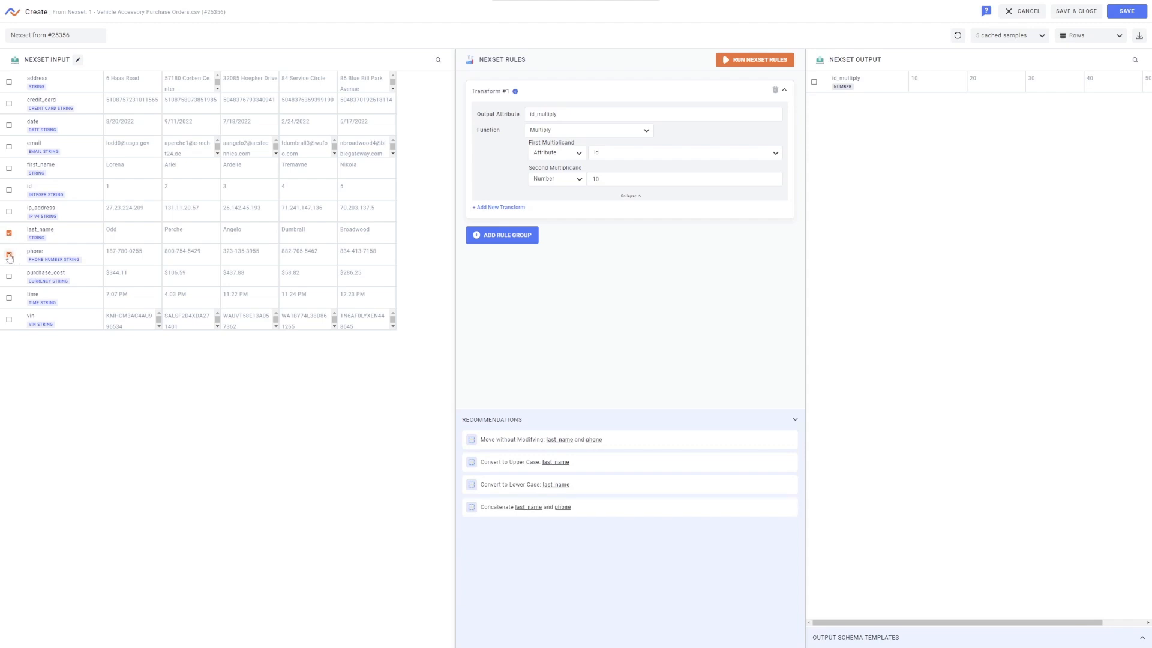
click(9, 255)
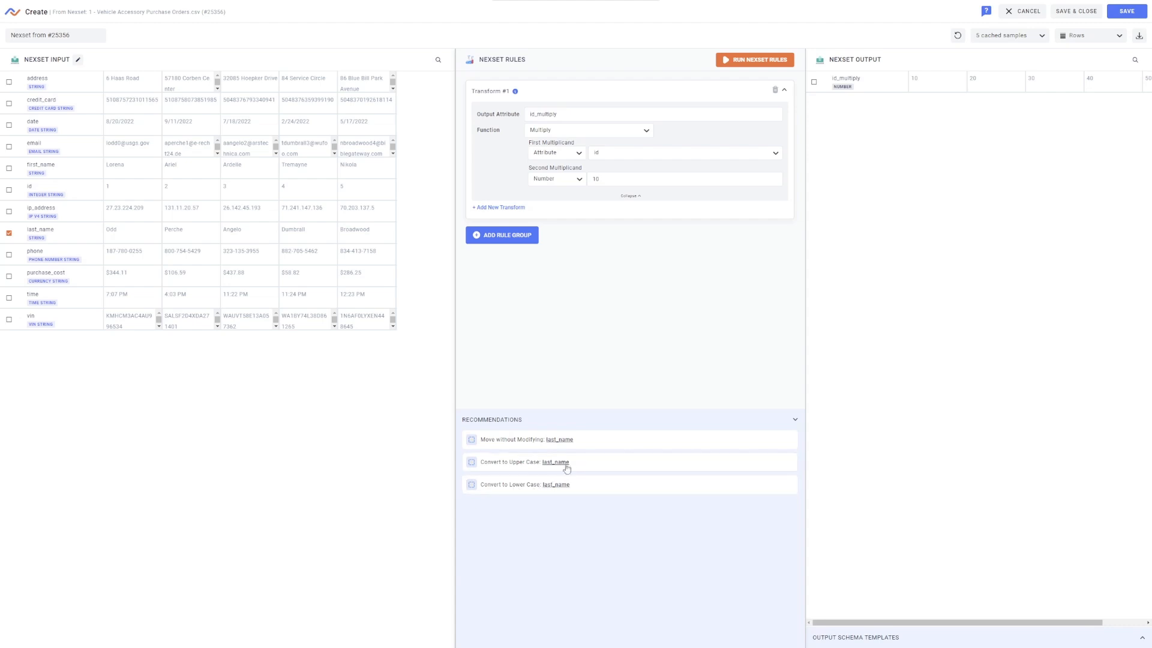
click(512, 468)
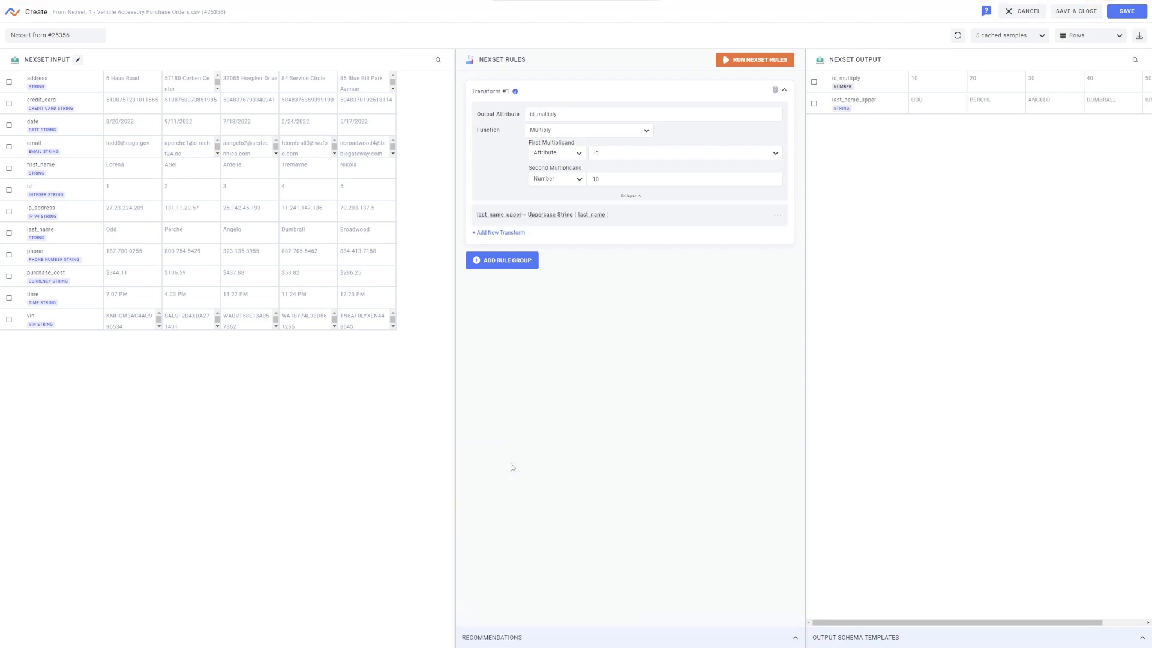
Expand the last_name_upper transform and inspect its settings and available functions.
click(692, 219)
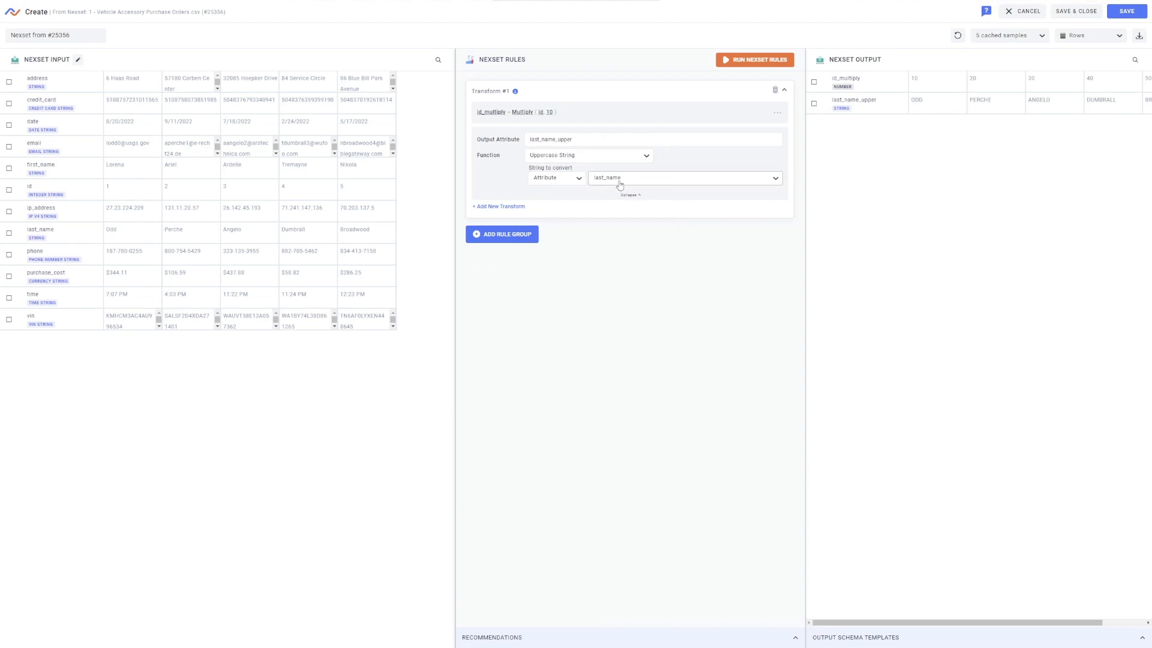
click(649, 161)
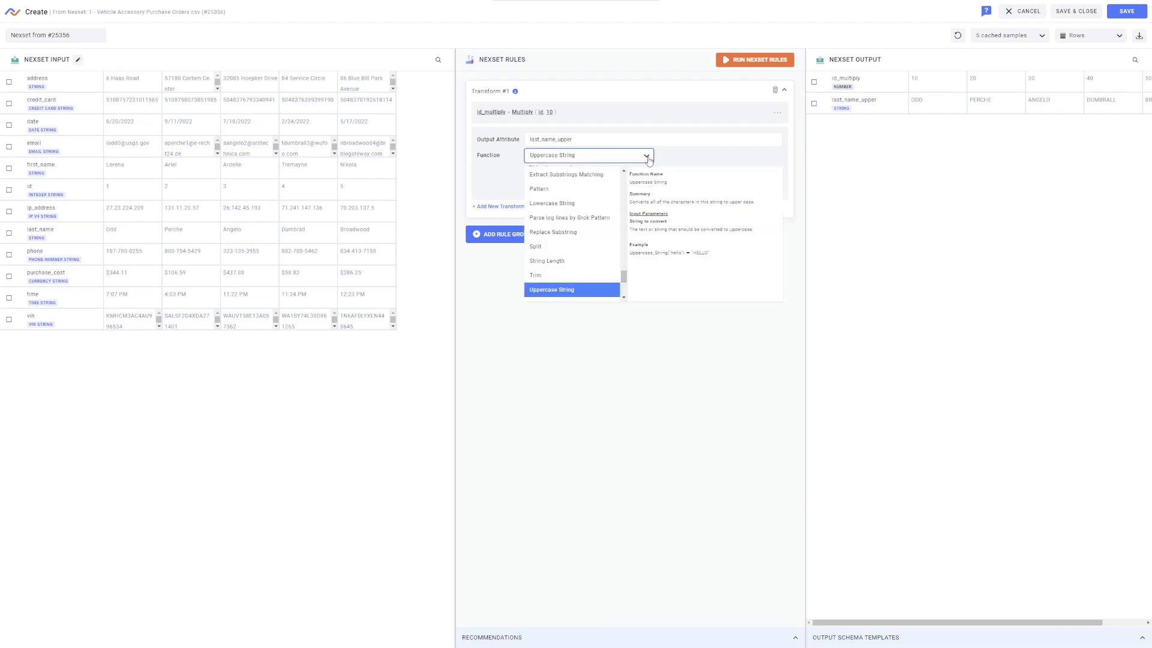
click(648, 160)
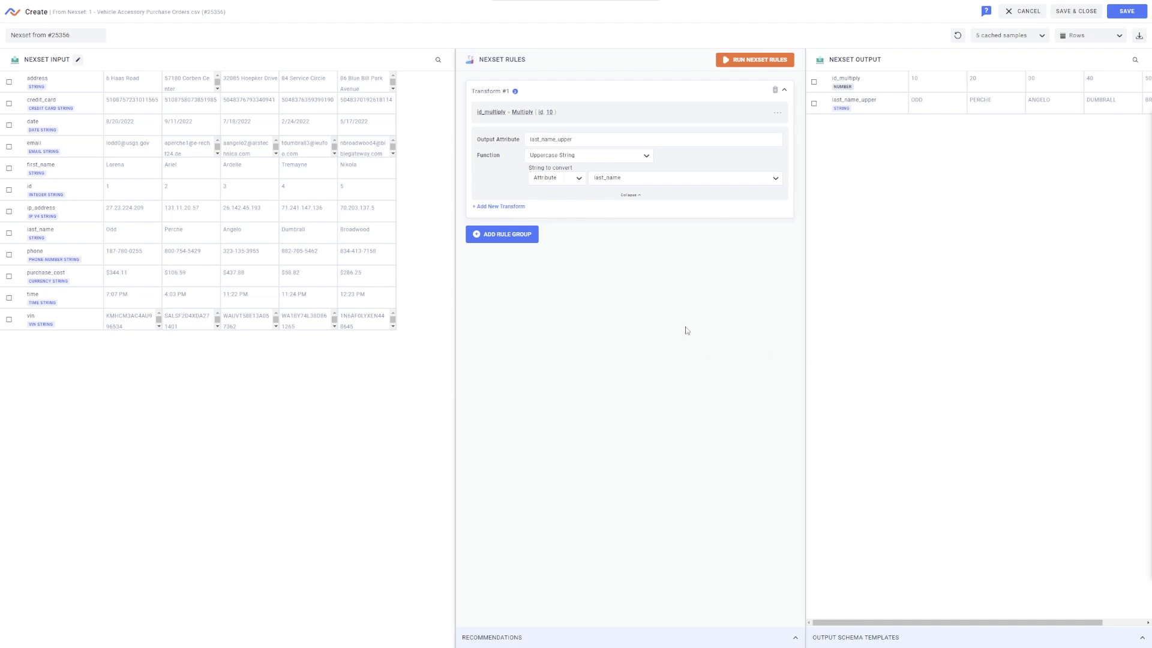
Add a new transform with output attribute cc_hidden and the Hash SHA256 function.
click(513, 207)
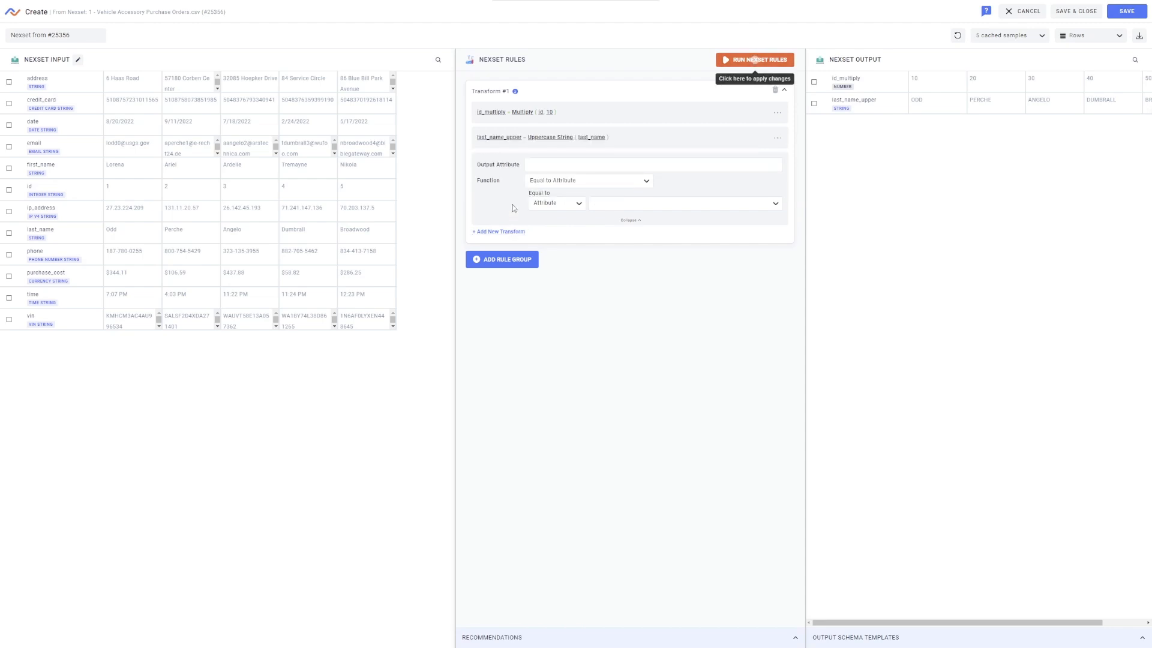
click(529, 162)
text(cc_hidden)
click(548, 182)
scroll(553, 262, down, 3)
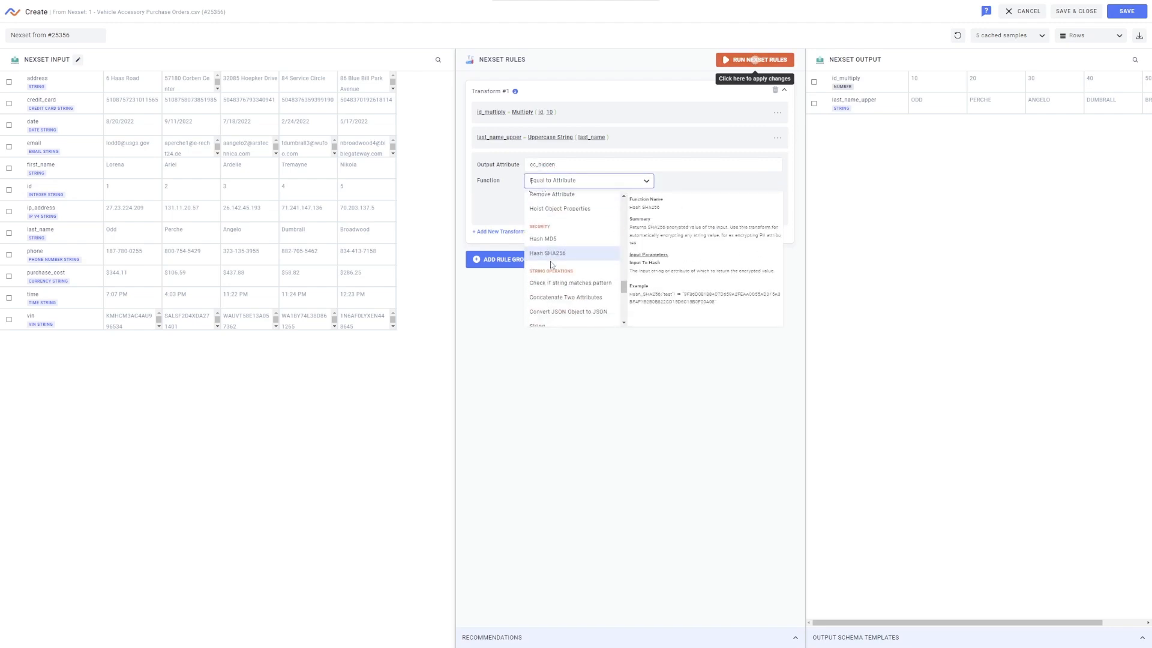
click(555, 254)
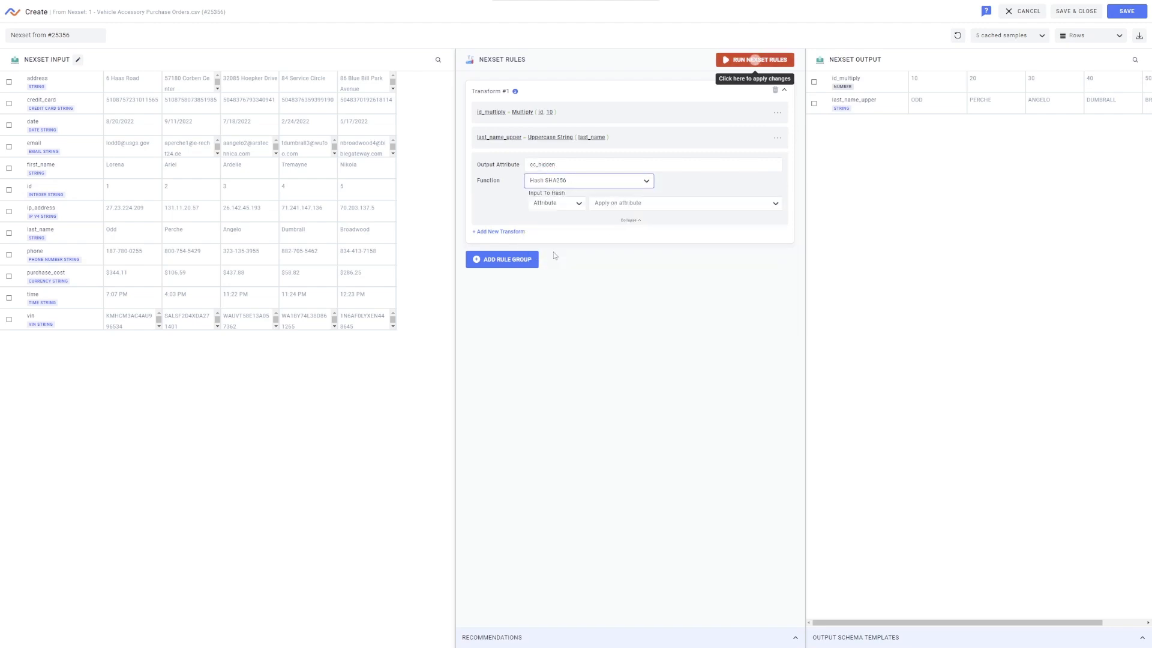
Choose credit_card as the attribute to hash and run the Nexset rules.
click(618, 204)
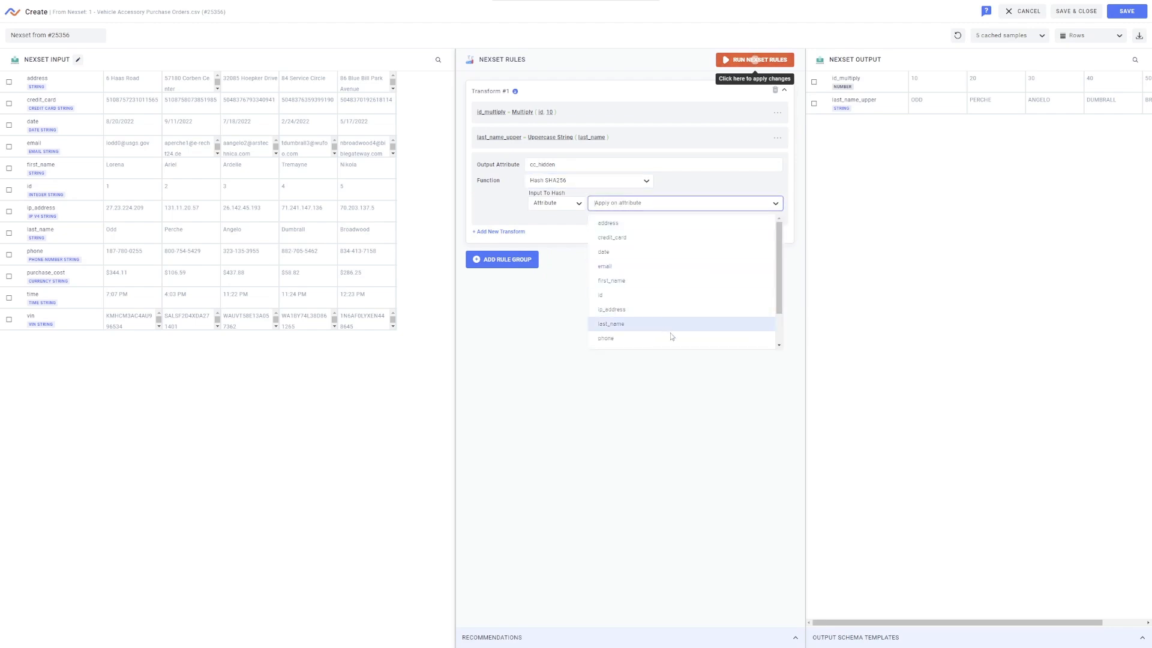
click(691, 240)
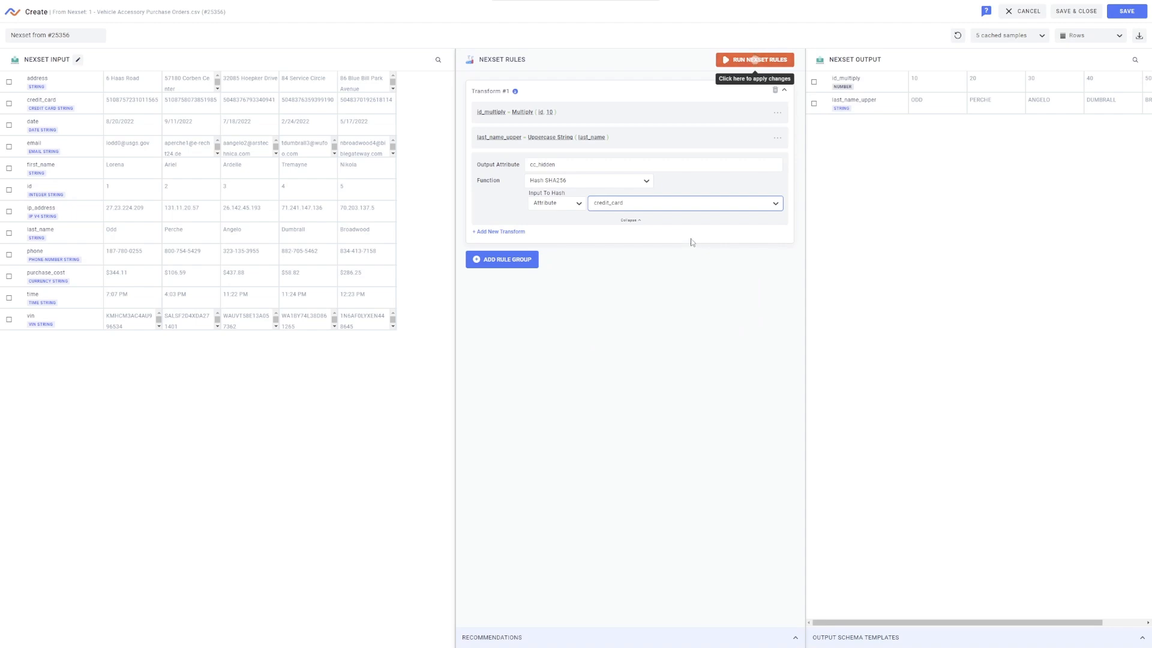
click(744, 64)
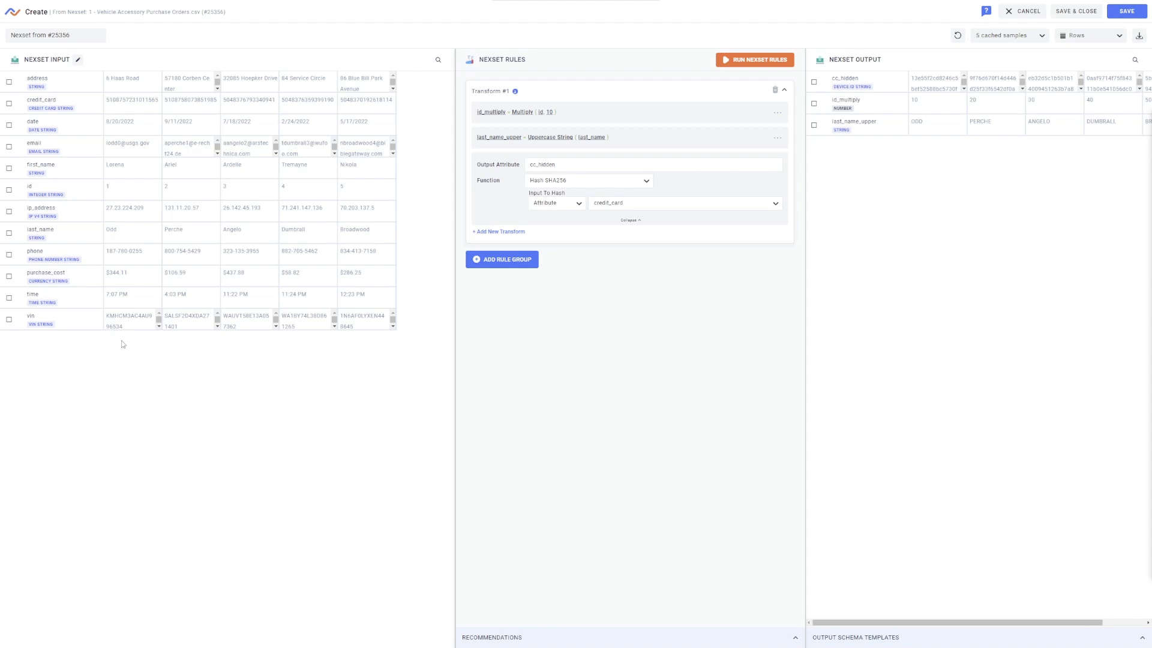
Add another transform with the VIN to Manufacturer function and output attribute VIN_manufacturer.
click(507, 233)
click(574, 206)
scroll(573, 246, down, 5)
scroll(574, 247, down, 8)
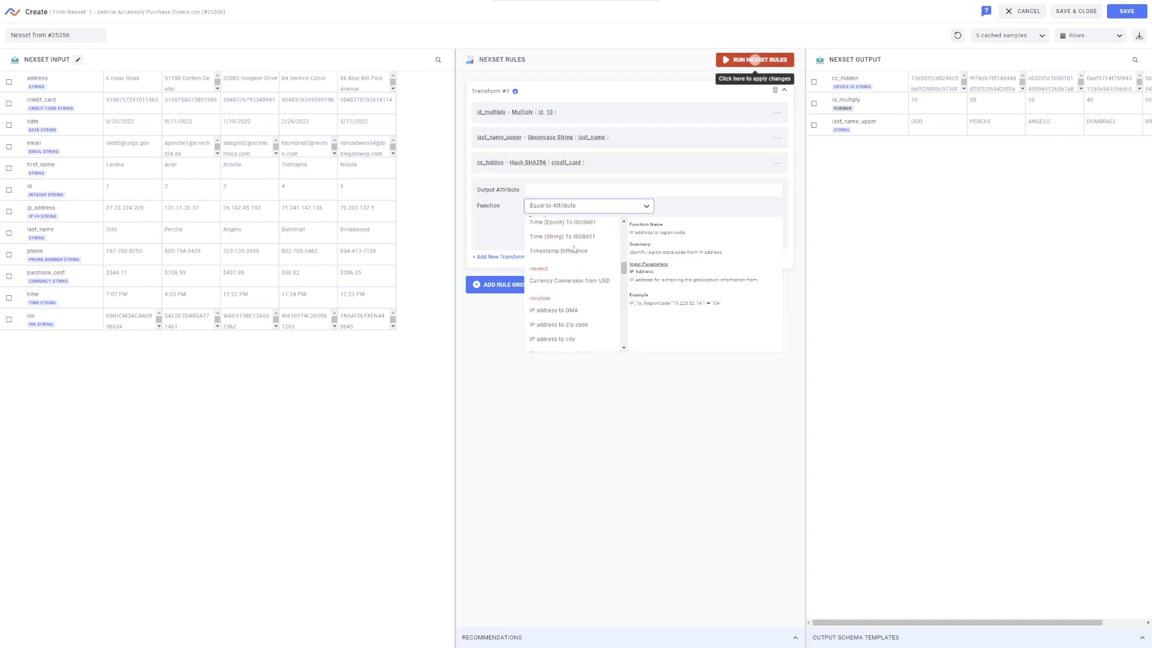
scroll(573, 246, up, 3)
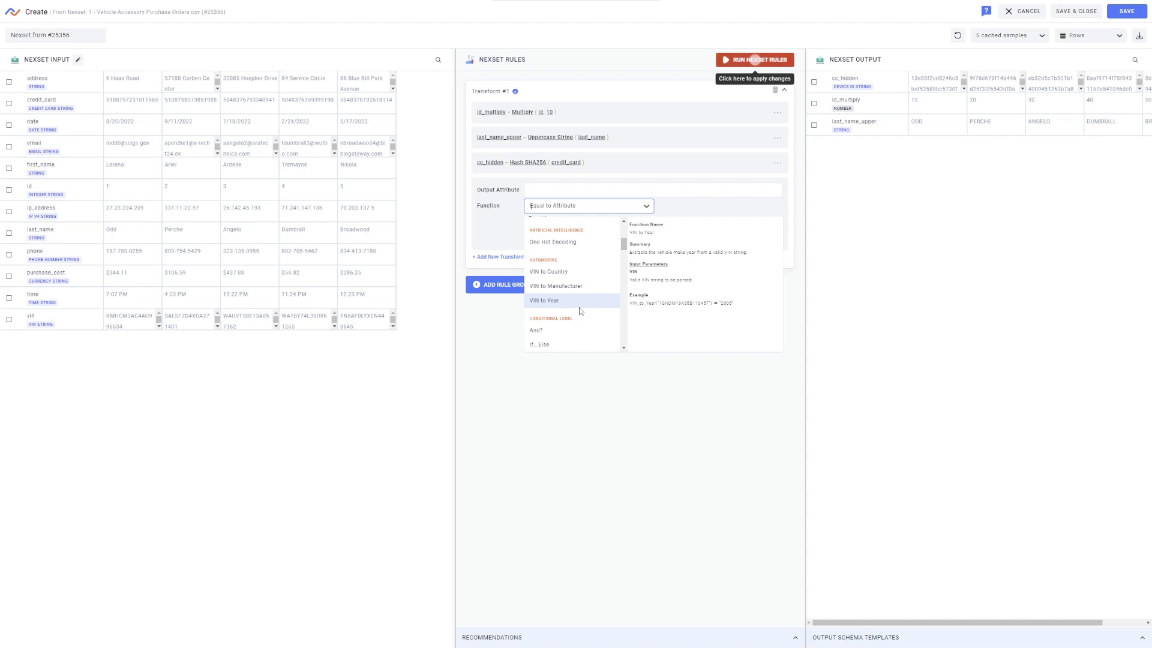
click(598, 287)
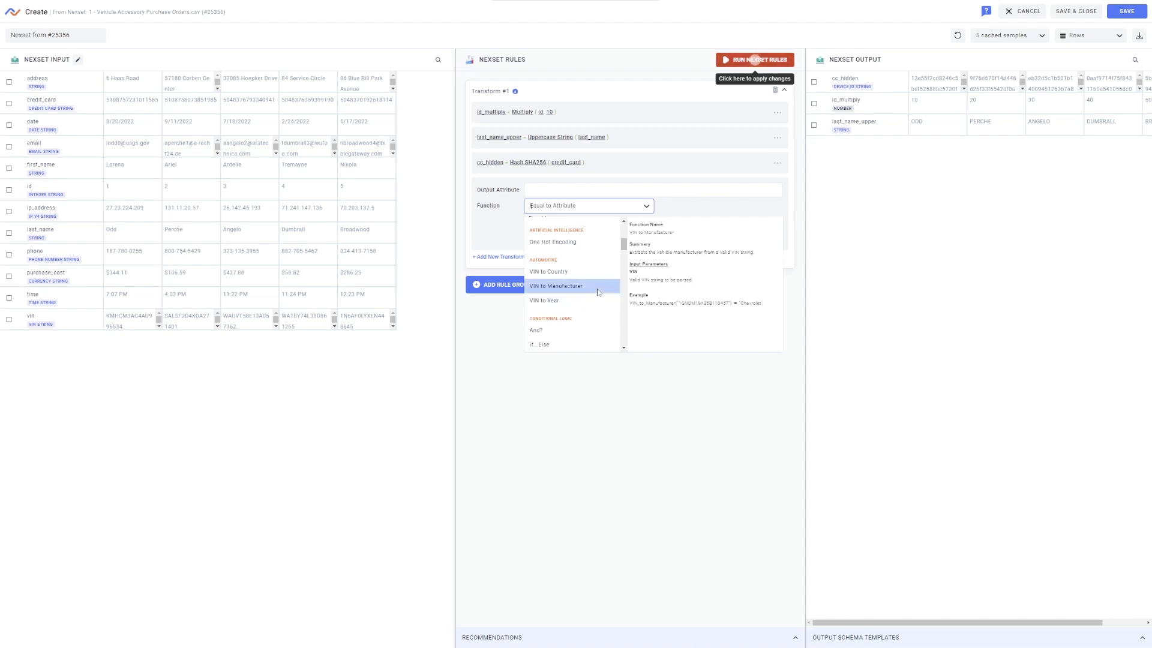
click(587, 190)
text(VIN_manufacturer)
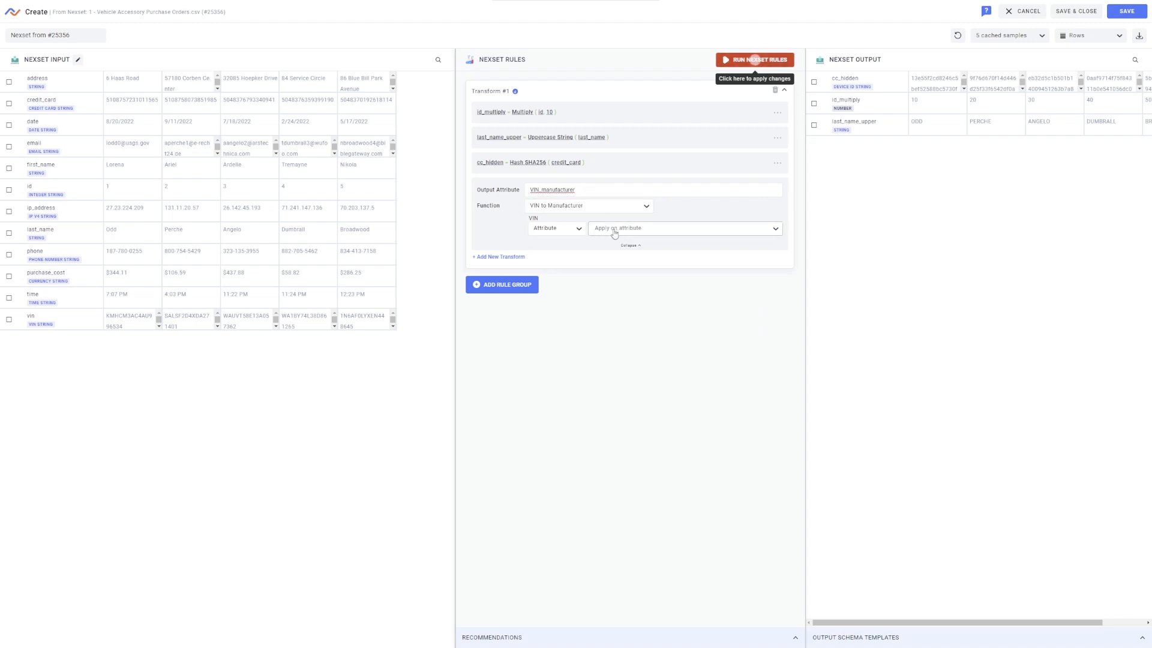
Apply the VIN to Manufacturer function to the vin attribute, run the Nexset rules and collapse the VIN_manufacturer transform.
click(612, 230)
scroll(618, 335, down, 1)
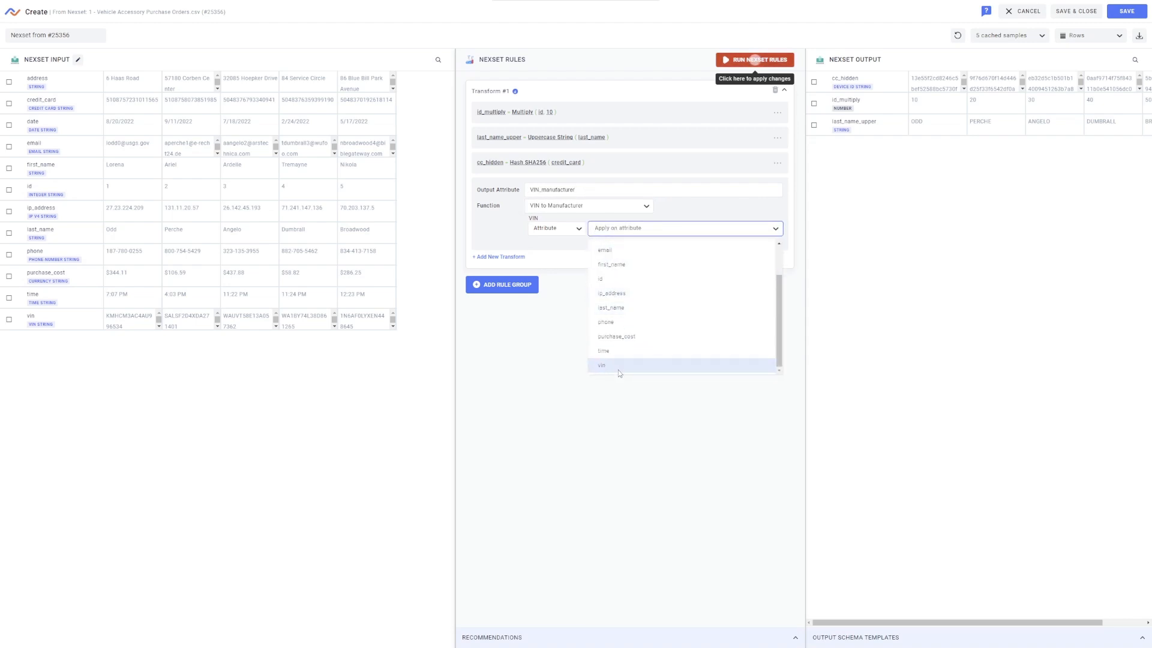
click(618, 368)
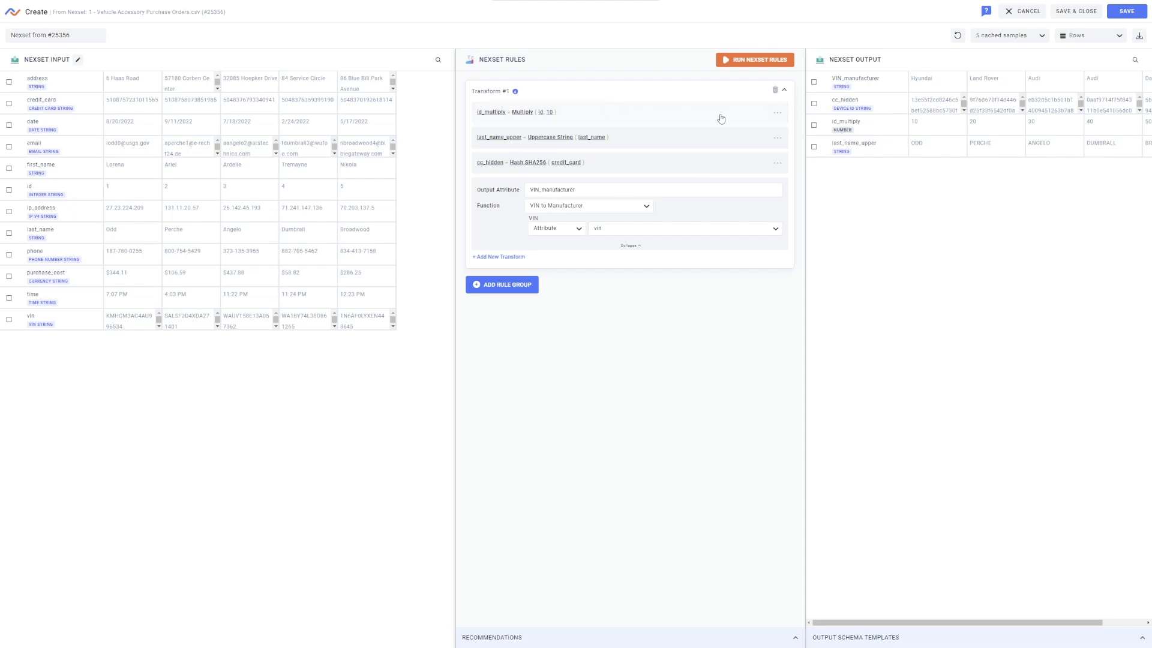
click(784, 90)
click(784, 90)
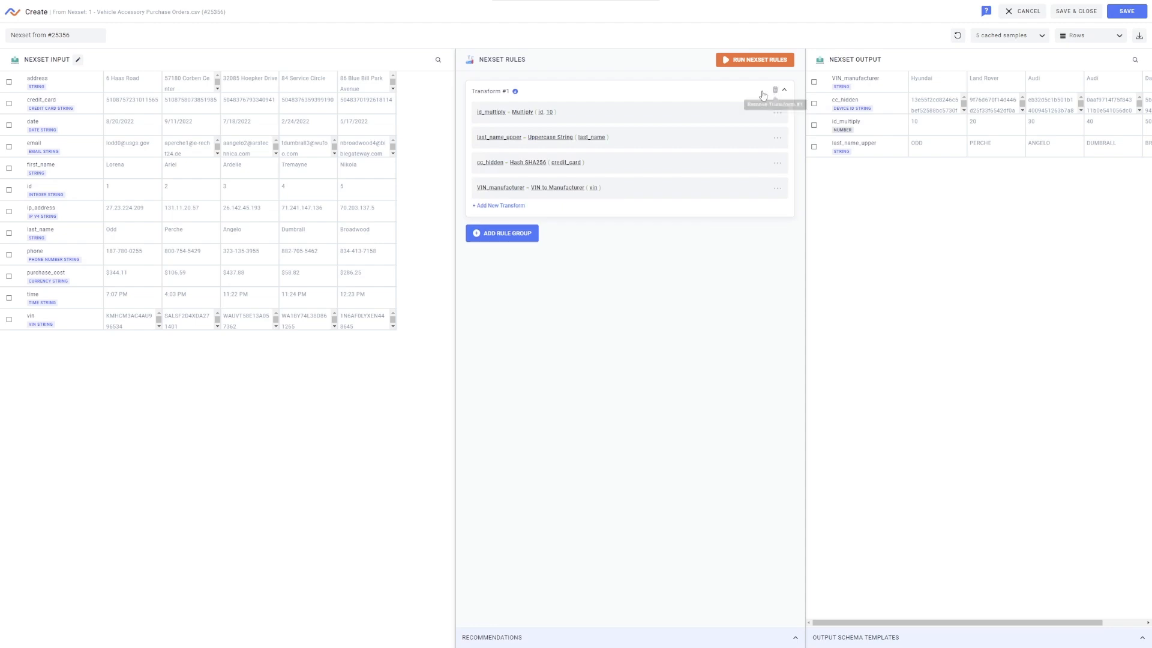
Move the cc_hidden transform down below VIN_manufacturer and run the Nexset rules again.
click(777, 165)
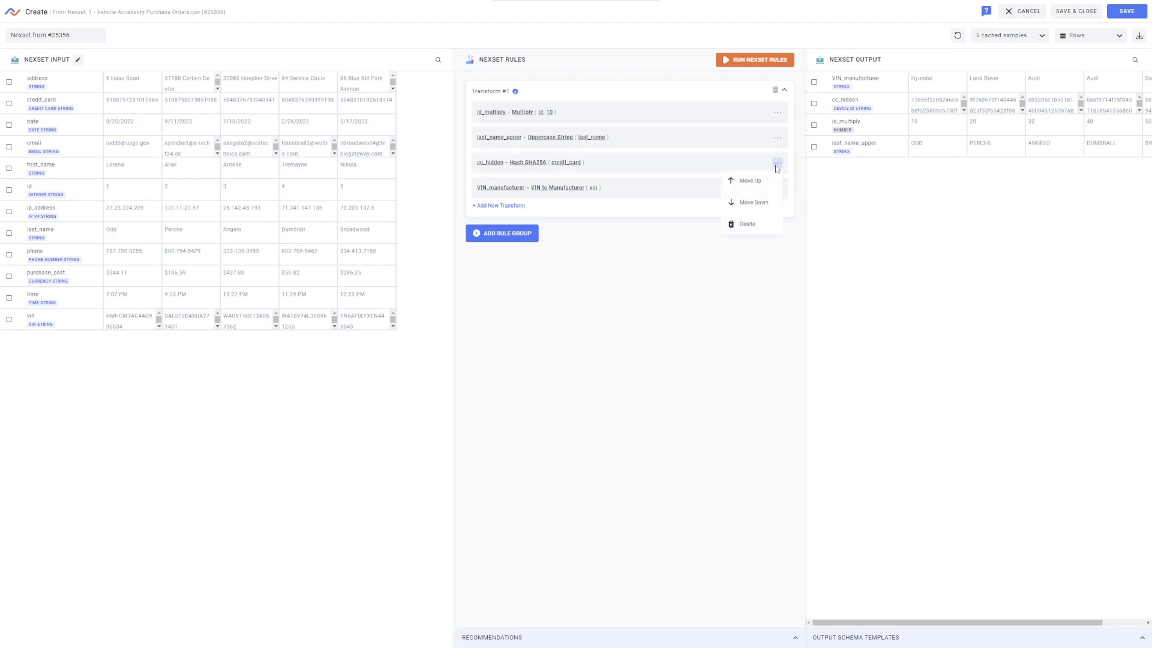
click(754, 203)
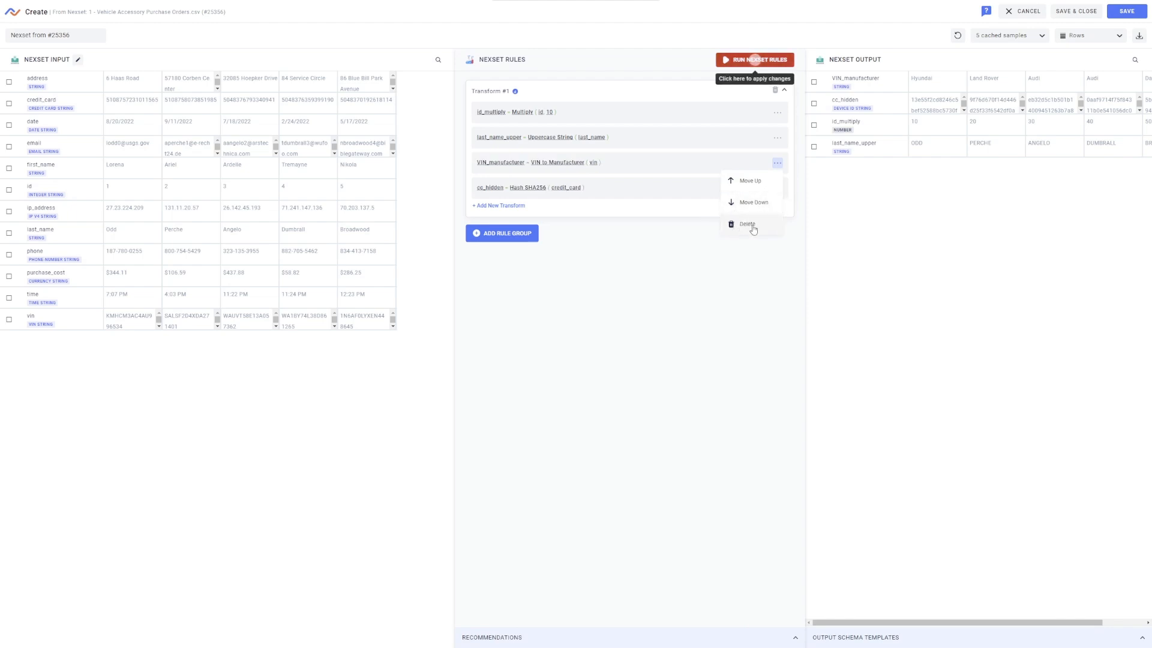
click(686, 207)
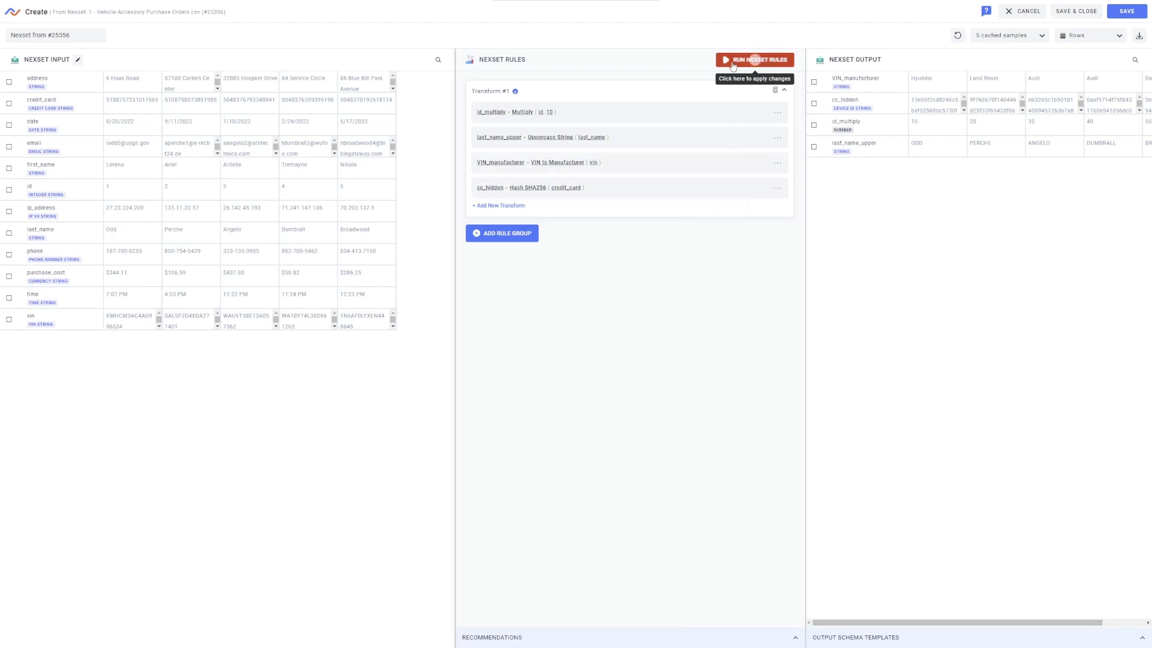
click(770, 66)
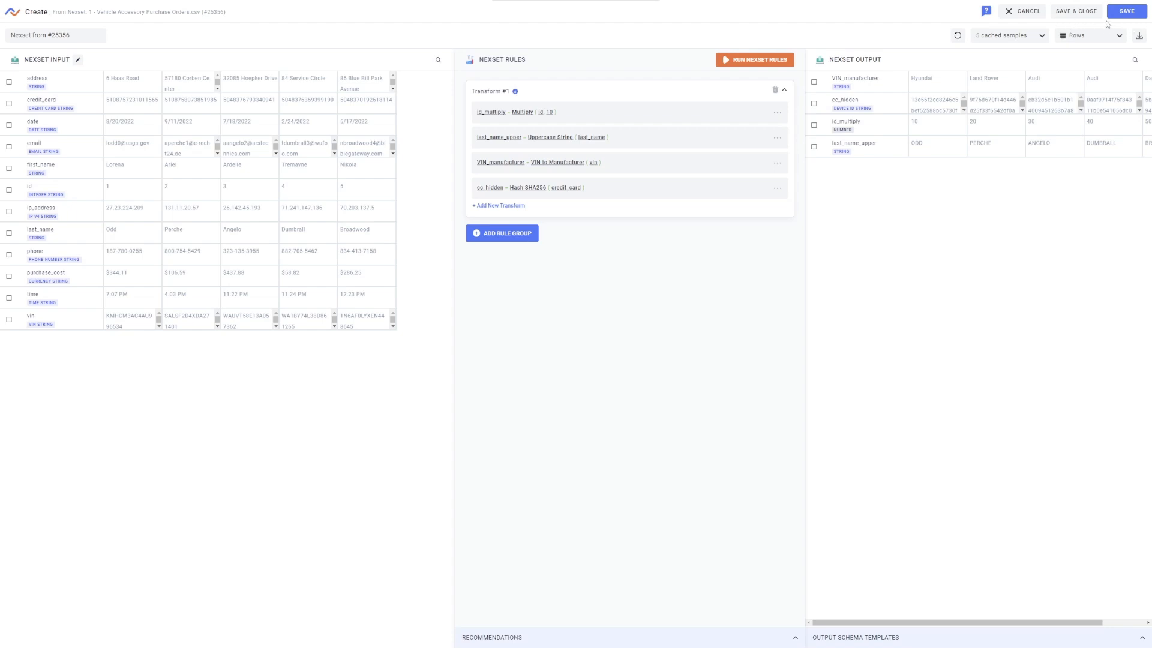
Save the transformed Nexset and close the Nexset editor.
click(1130, 13)
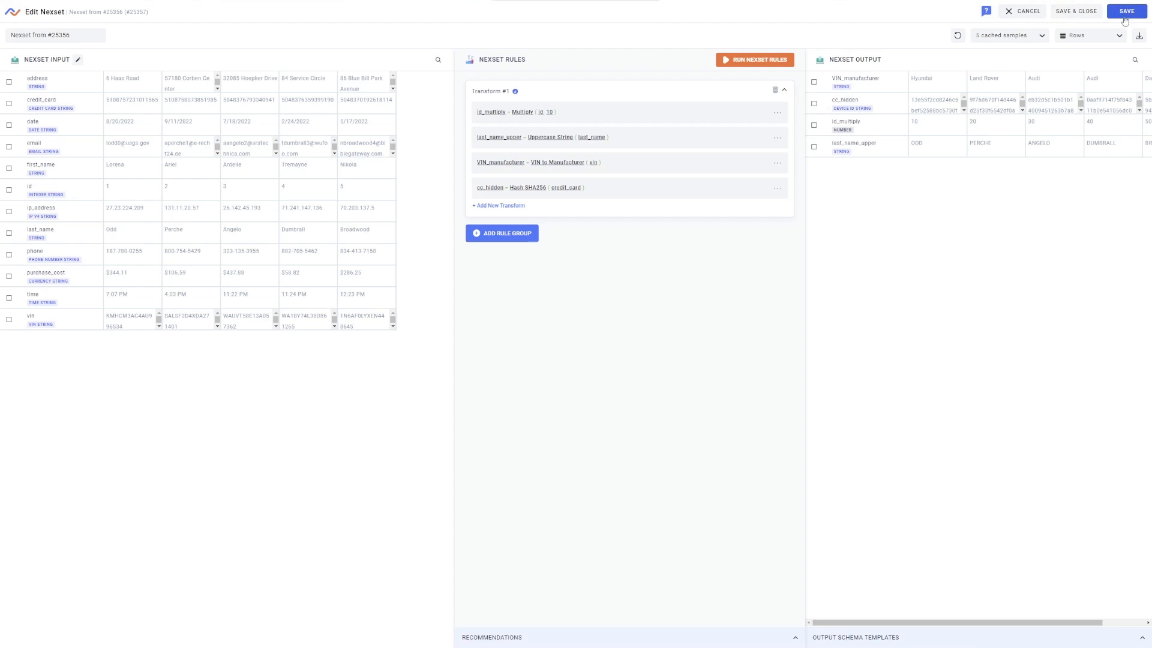
click(1083, 14)
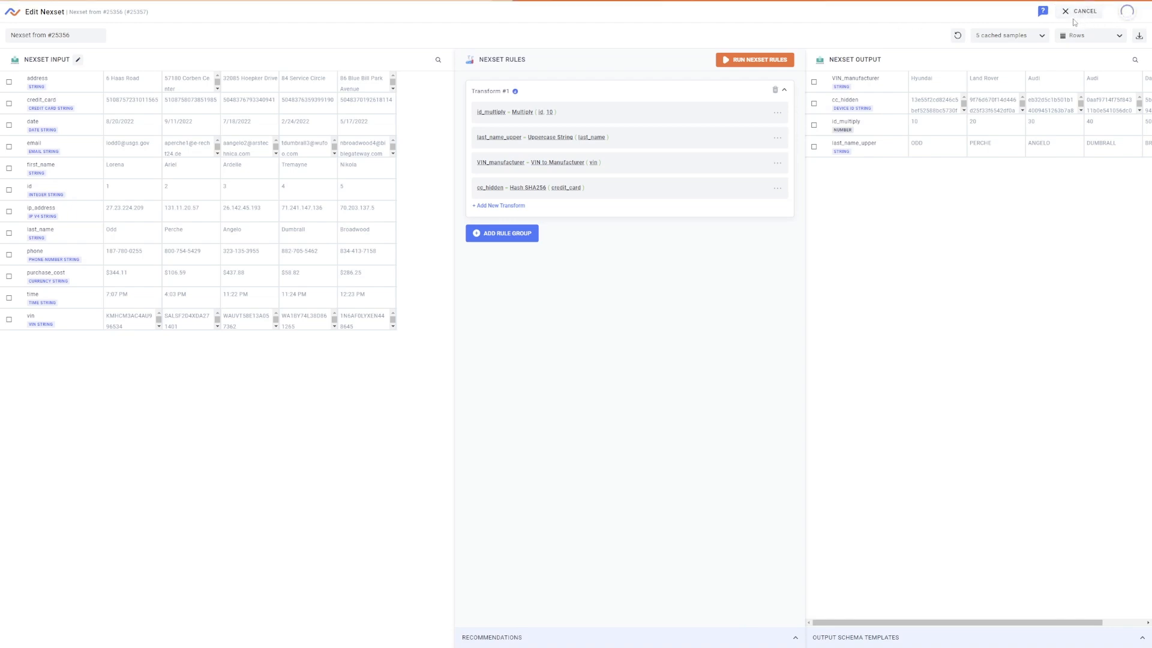
Go to My Data Flows and expand the Vehicle Accessory Purchase Orders.csv flow.
mouse_move(29, 74)
click(60, 88)
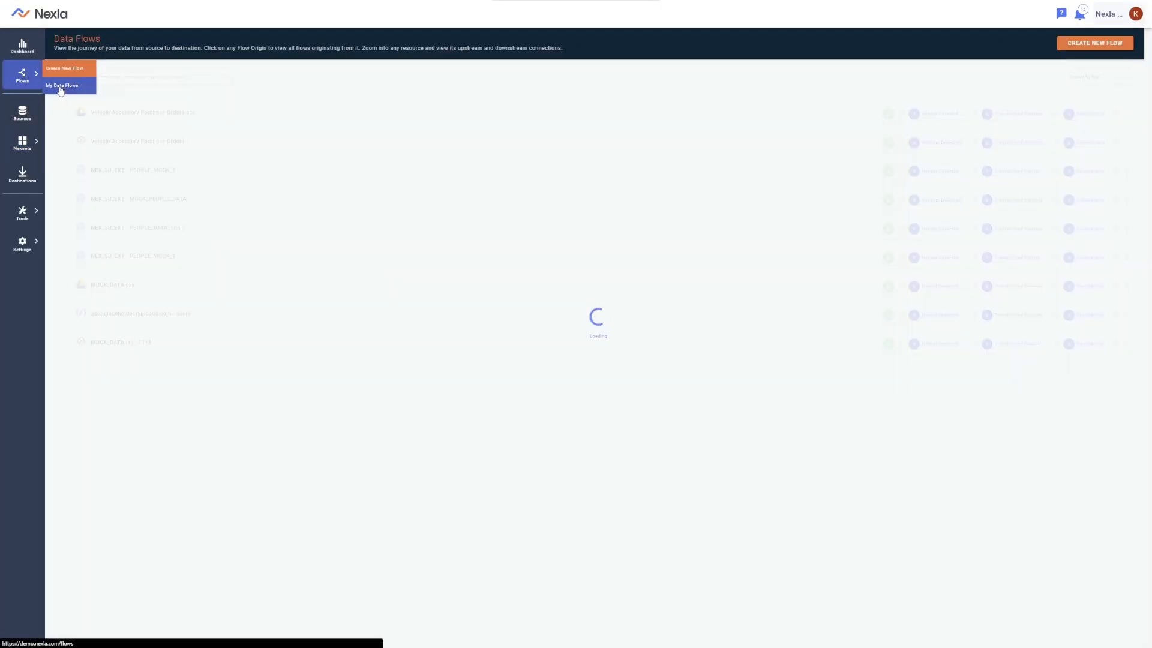
click(180, 120)
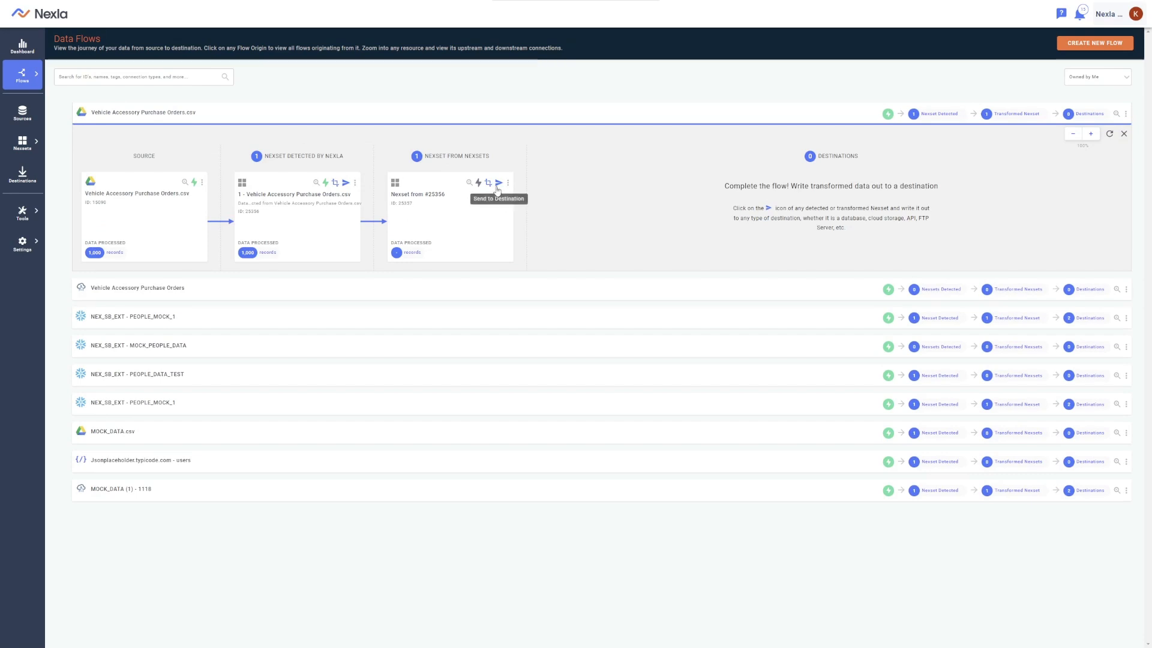